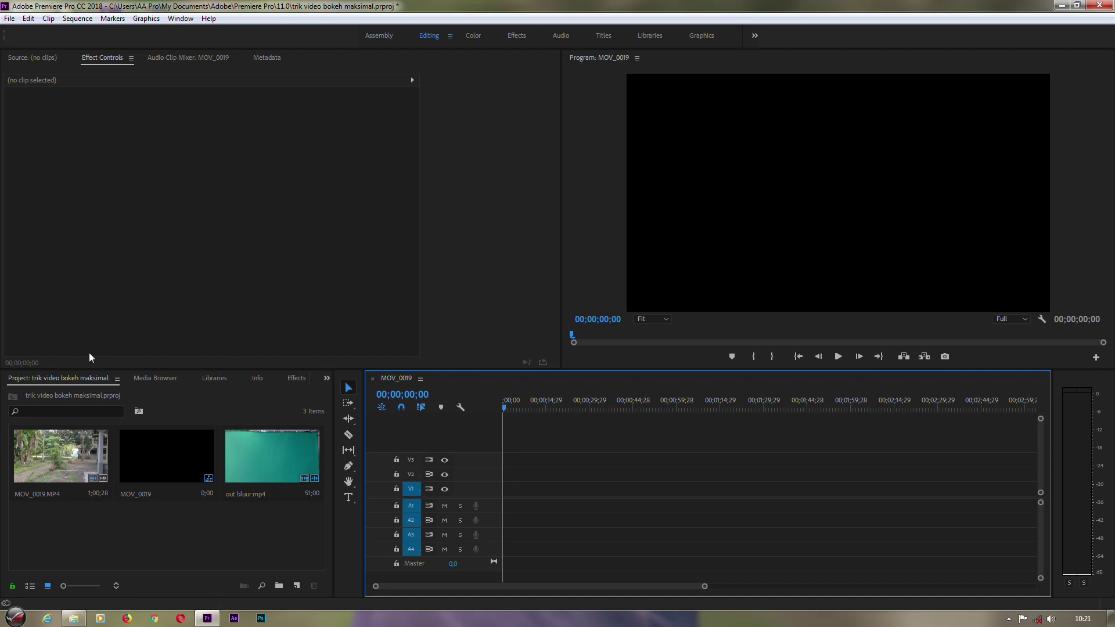
- Place MOV_0019.MP4 on V1 and out bluur.mp4 on V2 above it, both at the start of the sequence
left_click_drag(99, 458, 509, 497)
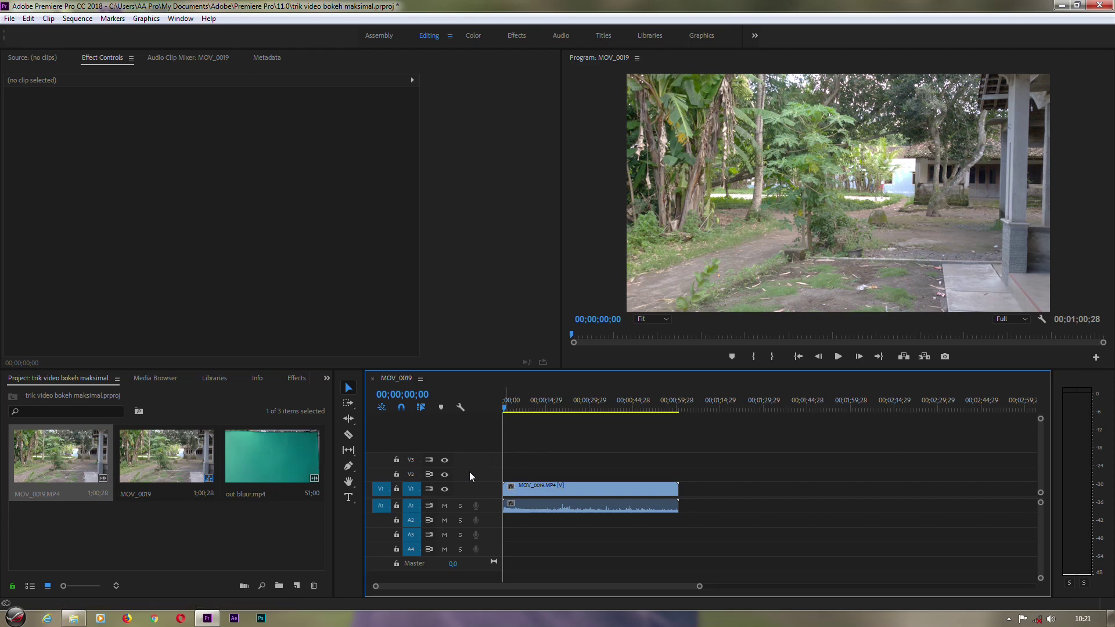
left_click_drag(267, 459, 507, 526)
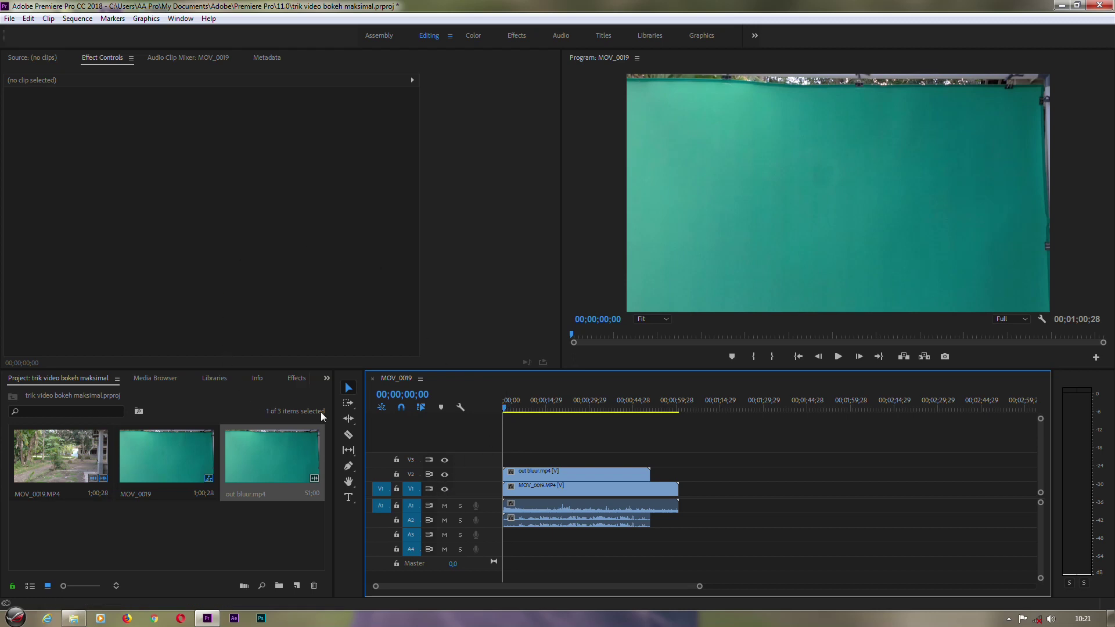
- Apply the Ultra Key keying effect to the out bluur.mp4 clip on V2
left_click(297, 379)
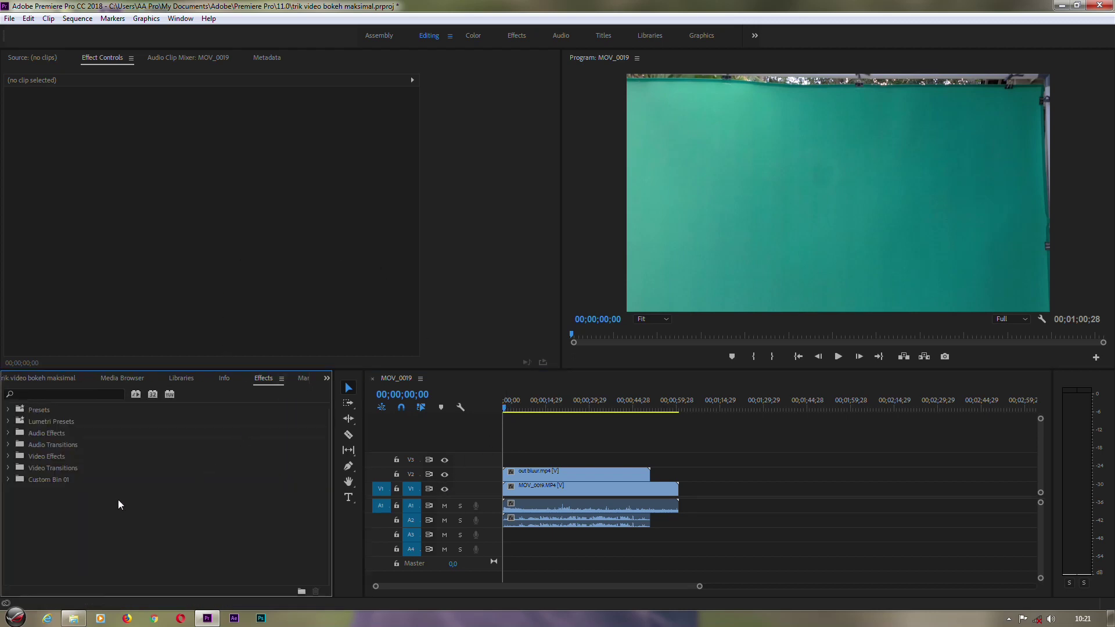
left_click(7, 456)
left_click_drag(325, 471, 315, 517)
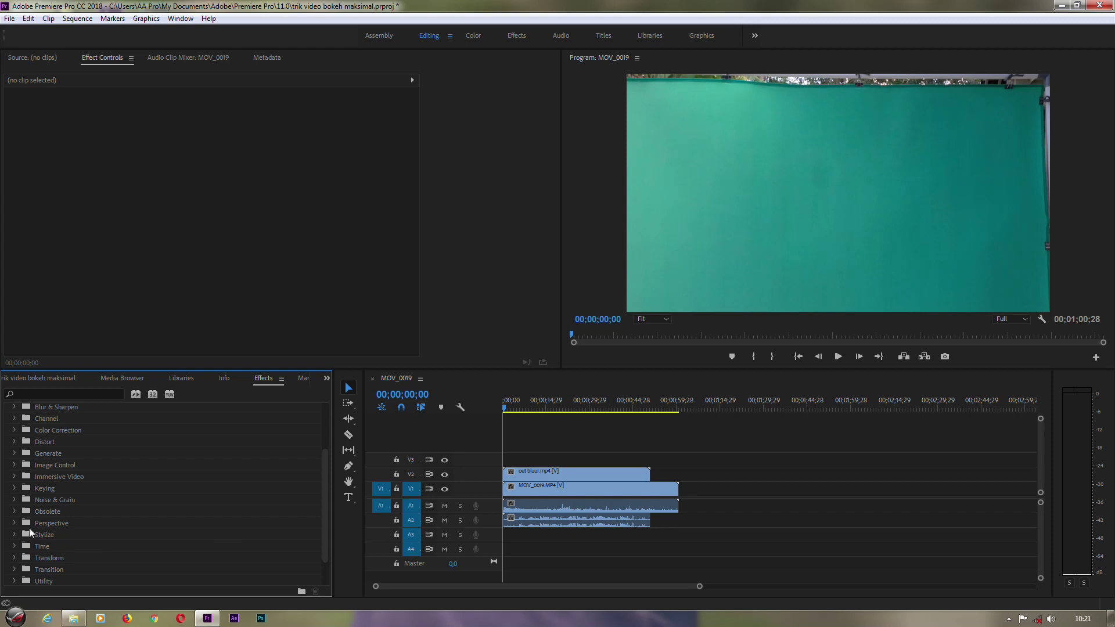
left_click(15, 489)
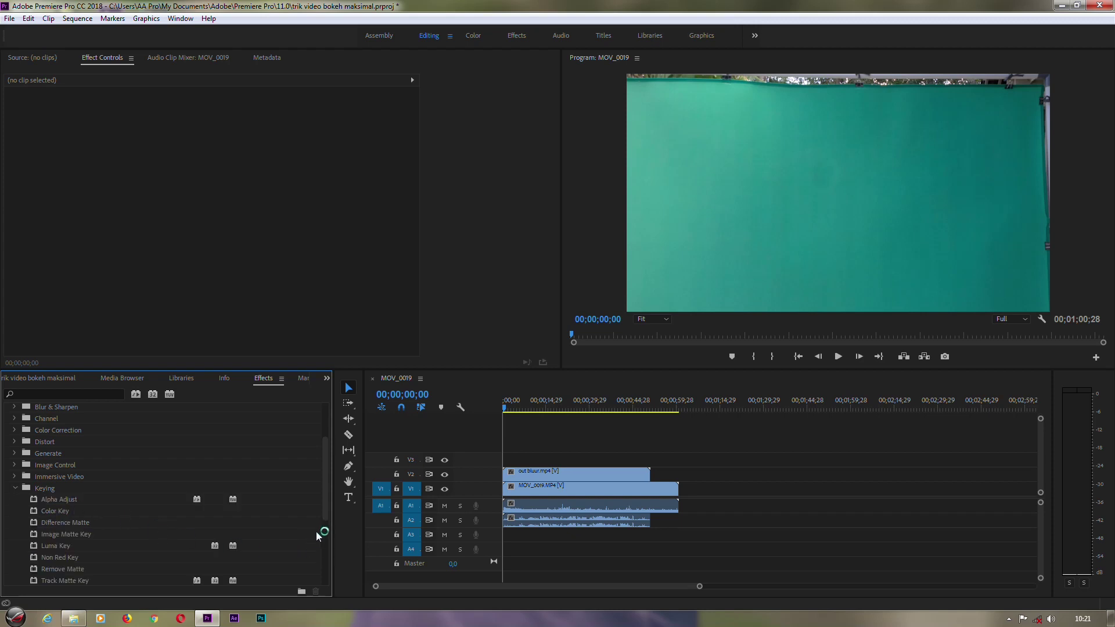
left_click_drag(326, 500, 325, 536)
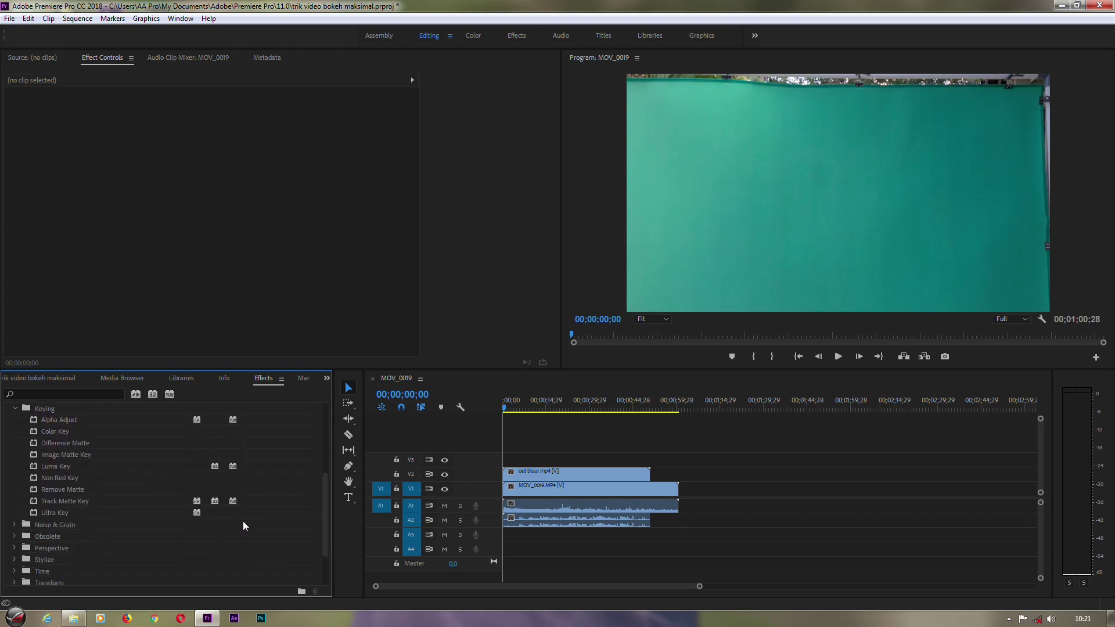
left_click_drag(198, 509, 561, 475)
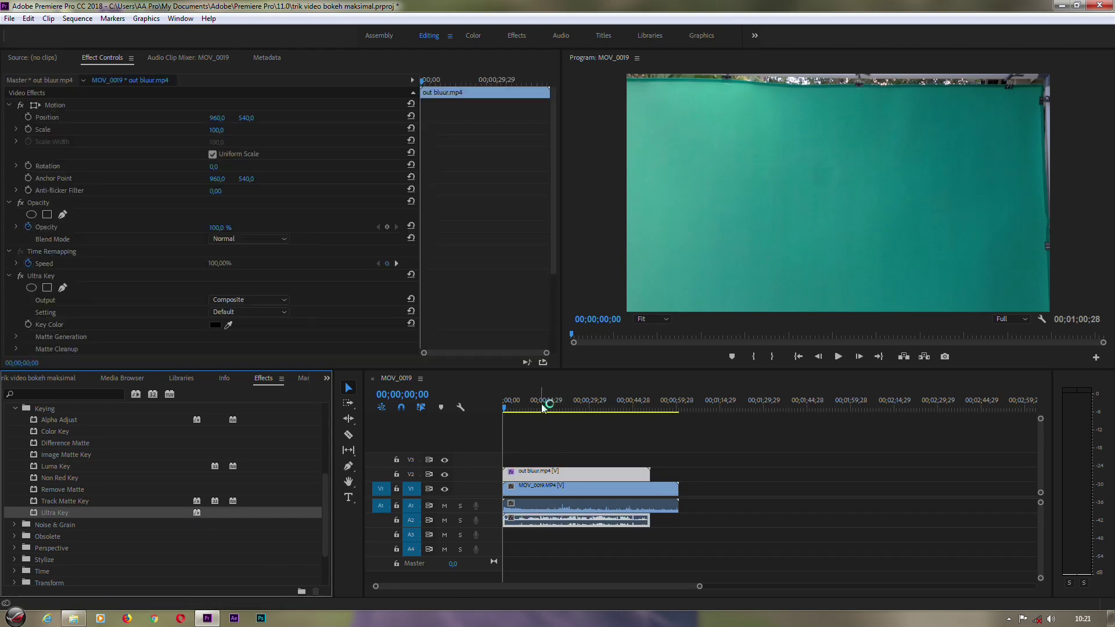
- Sample the green backdrop beside the man as the Ultra Key key color, using a frame at 00;00;15;23
left_click_drag(552, 256, 552, 291)
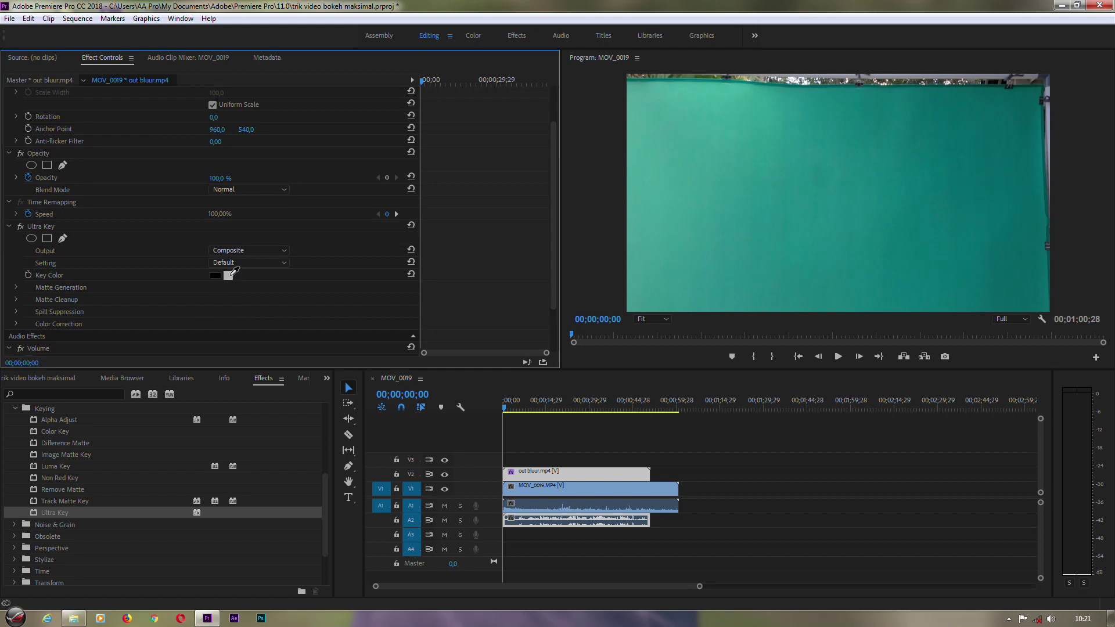
left_click_drag(509, 407, 552, 412)
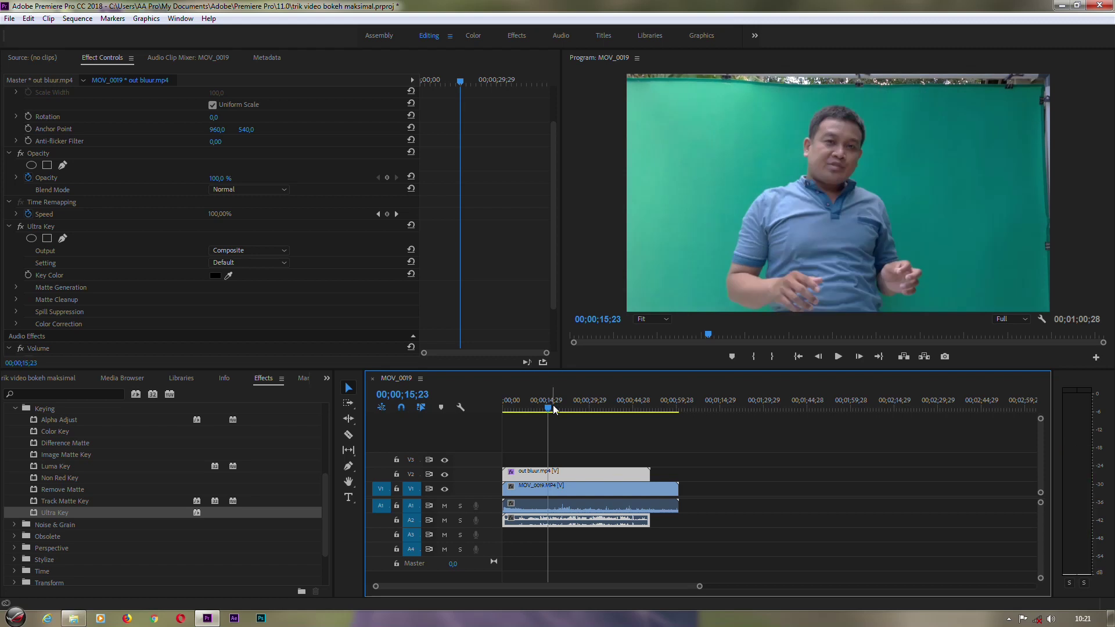
left_click(228, 275)
left_click(887, 152)
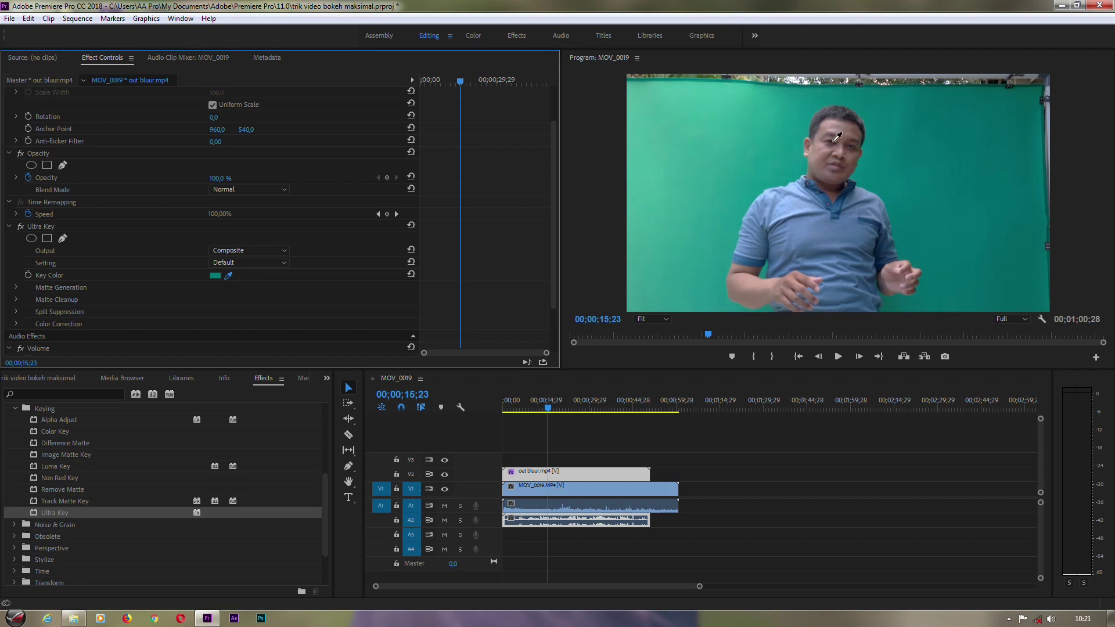
left_click(757, 150)
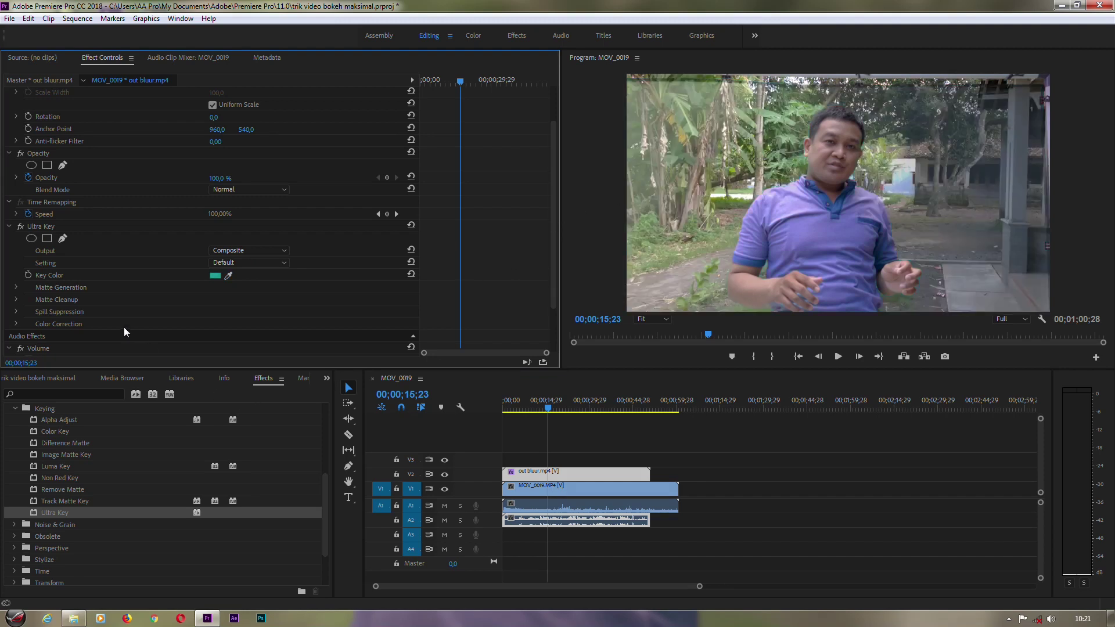
- Set the Ultra Key matte generation to Transparency 40 and Pedestal 99
left_click(15, 288)
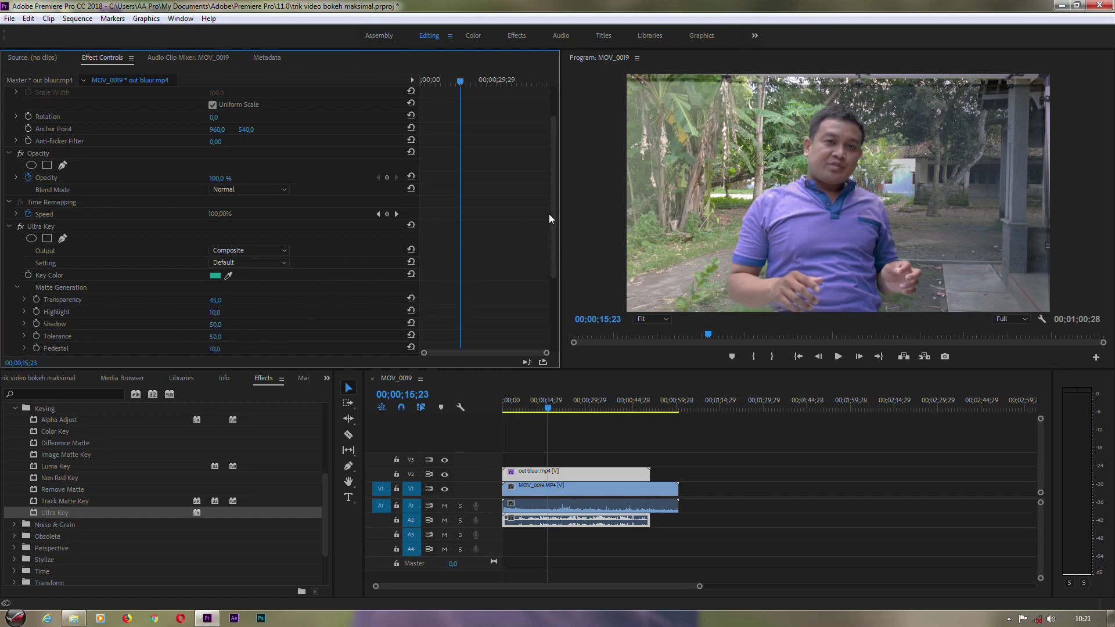
left_click_drag(552, 222, 549, 261)
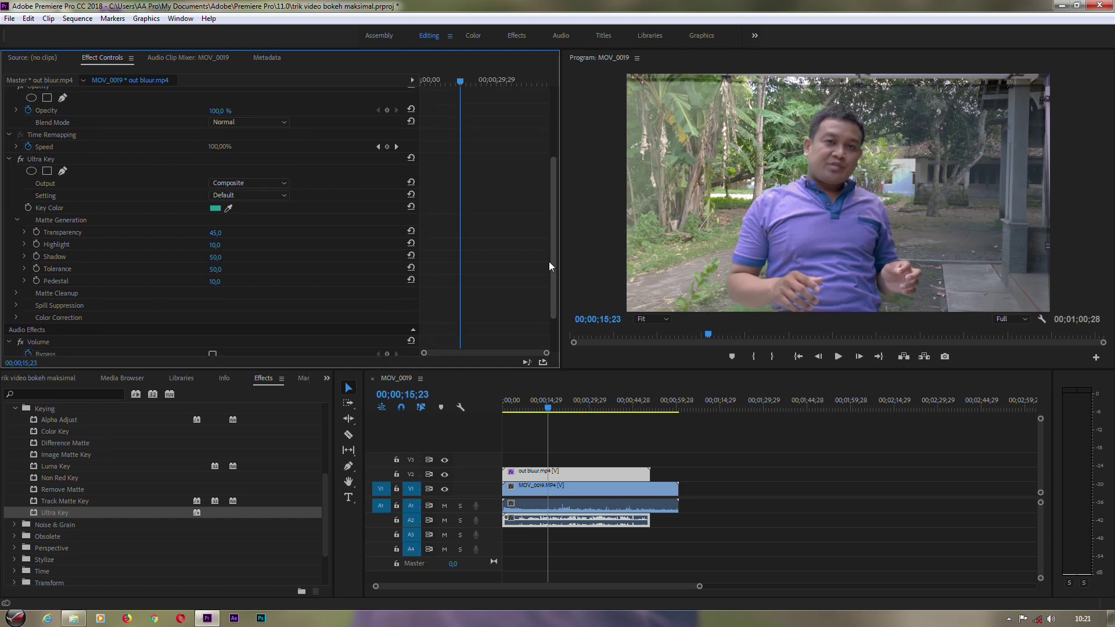
left_click_drag(215, 281, 267, 282)
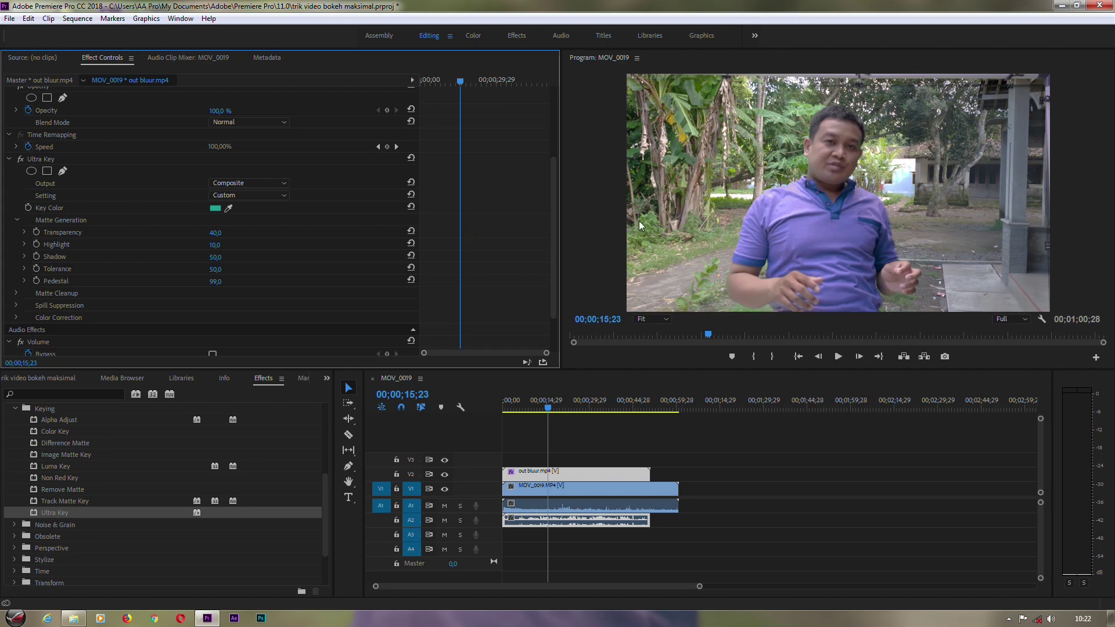
- Set the Choke in the Ultra Key matte cleanup to 22
left_click_drag(554, 222, 542, 281)
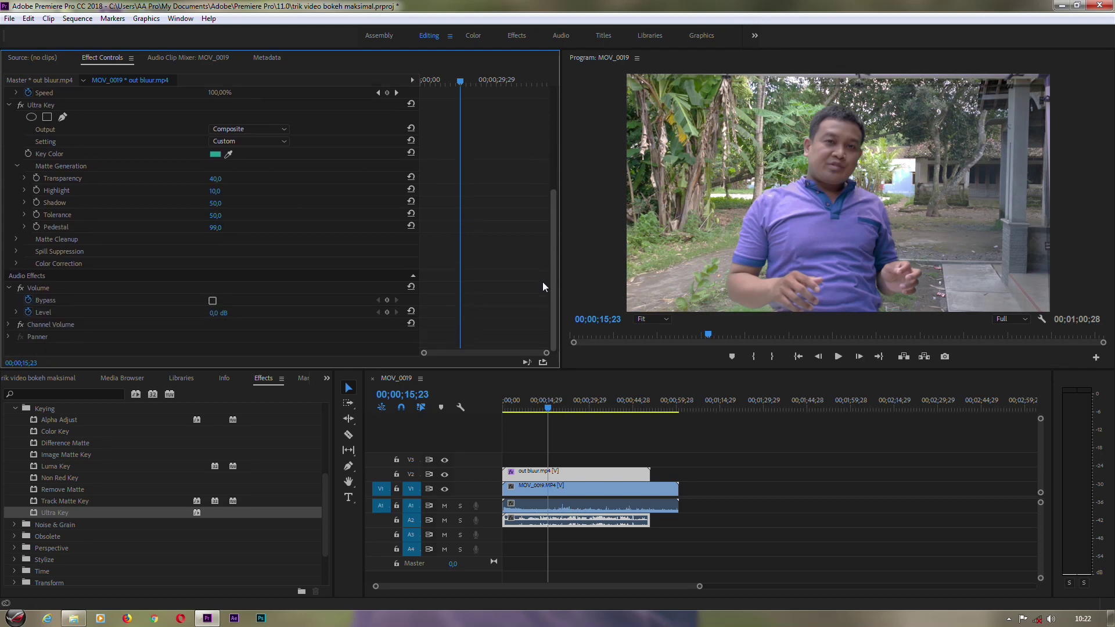
left_click(15, 239)
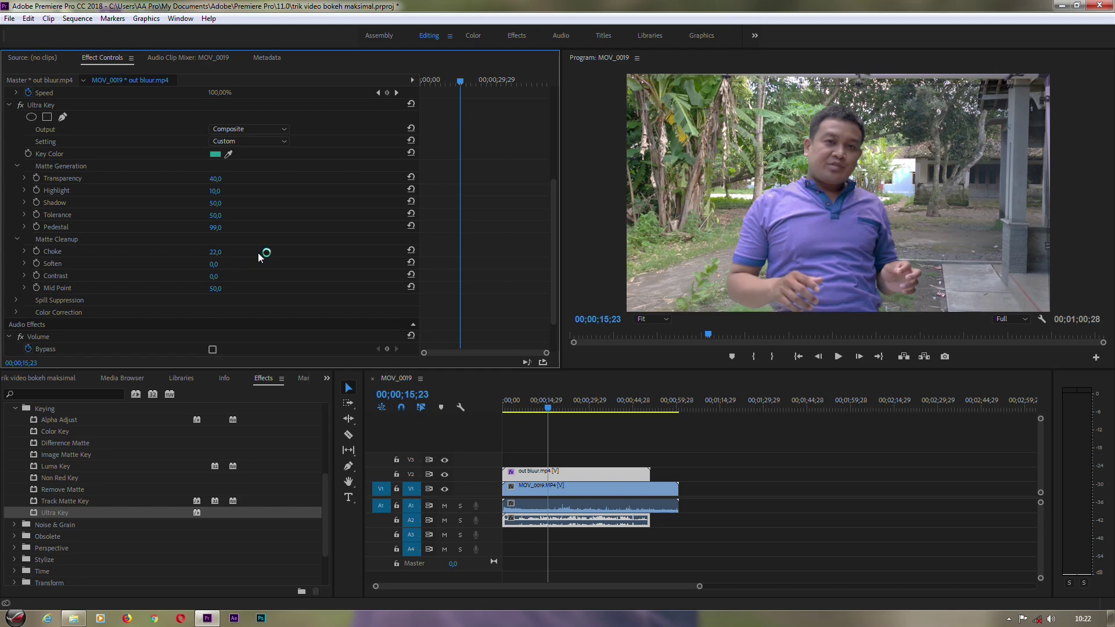
left_click_drag(552, 218, 553, 253)
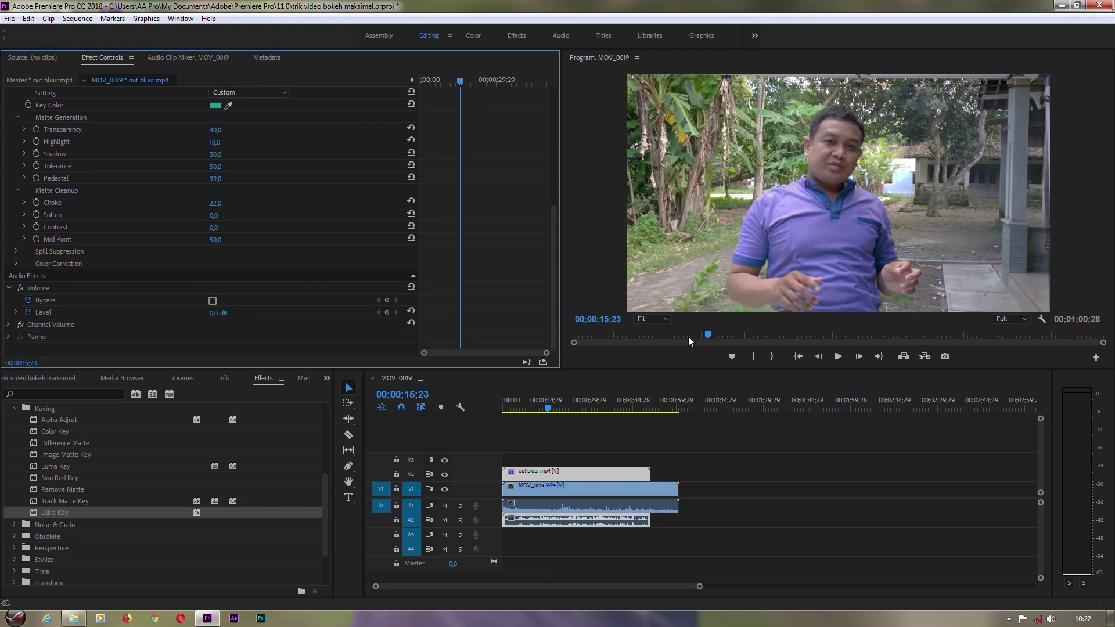
- Enlarge the out bluur.mp4 clip to a Scale of 119
mouse_move(546, 408)
left_mouse_down()
mouse_move(585, 408)
mouse_move(548, 408)
left_mouse_up()
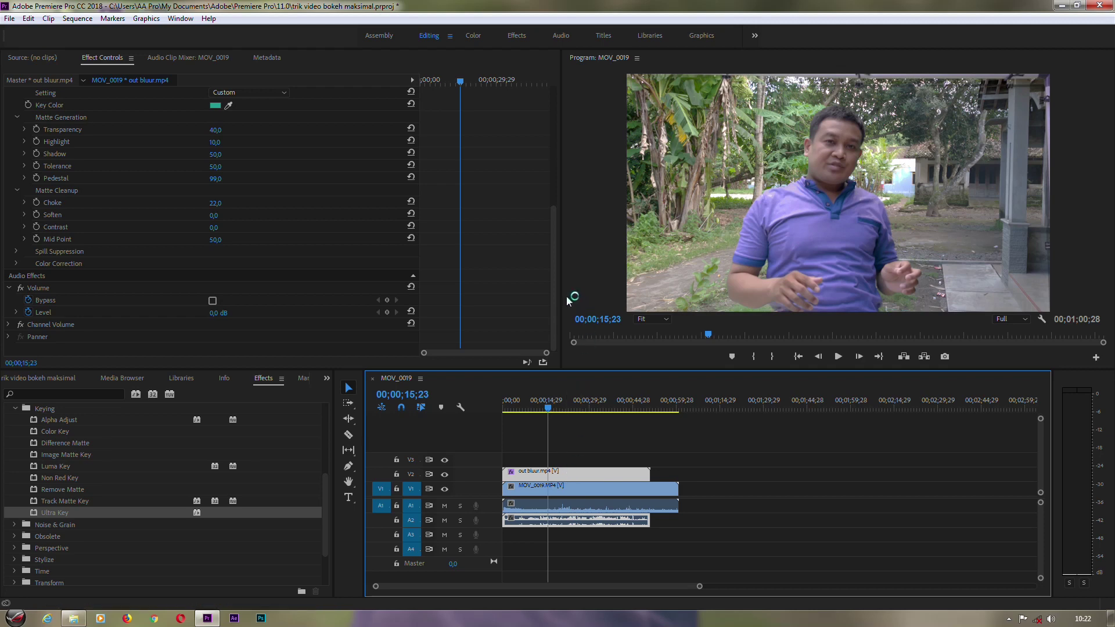
left_click_drag(551, 301, 536, 154)
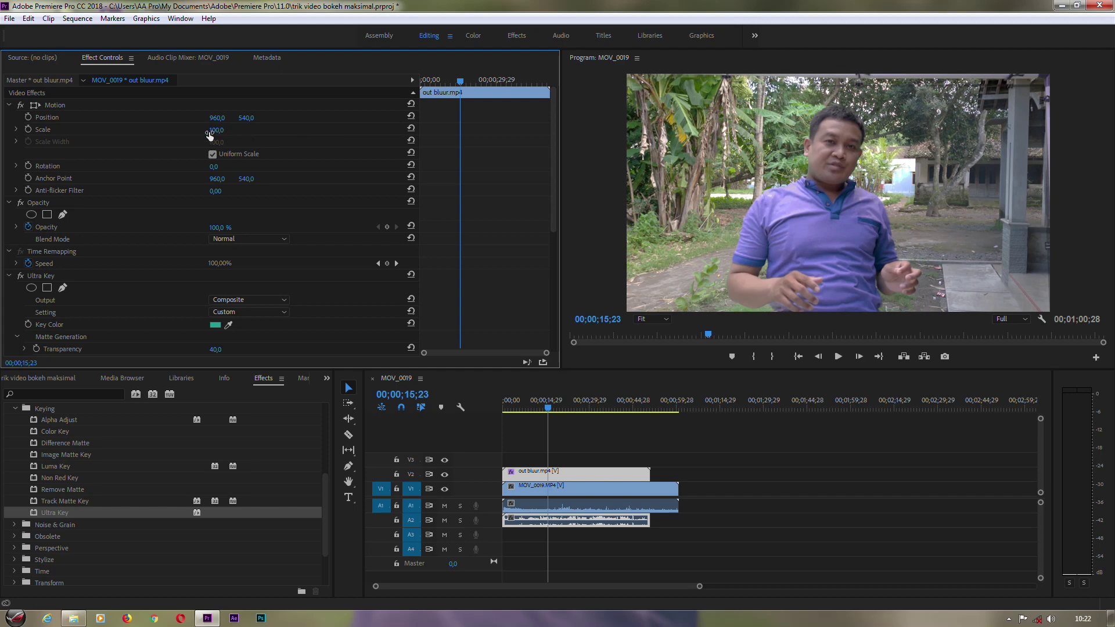
left_click_drag(216, 130, 226, 130)
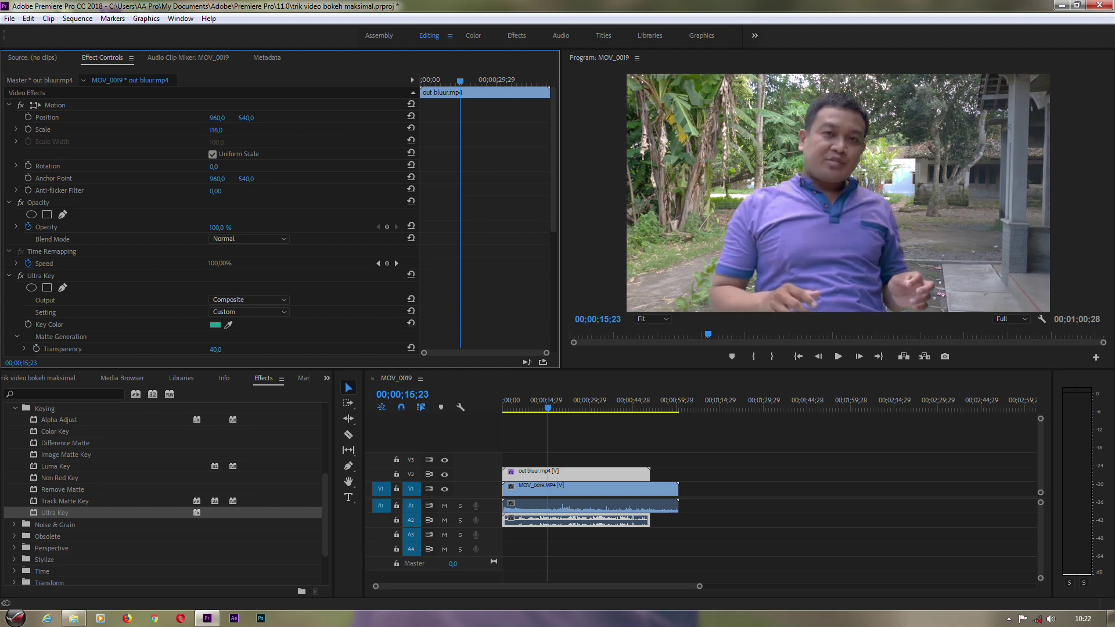
left_click_drag(226, 130, 226, 130)
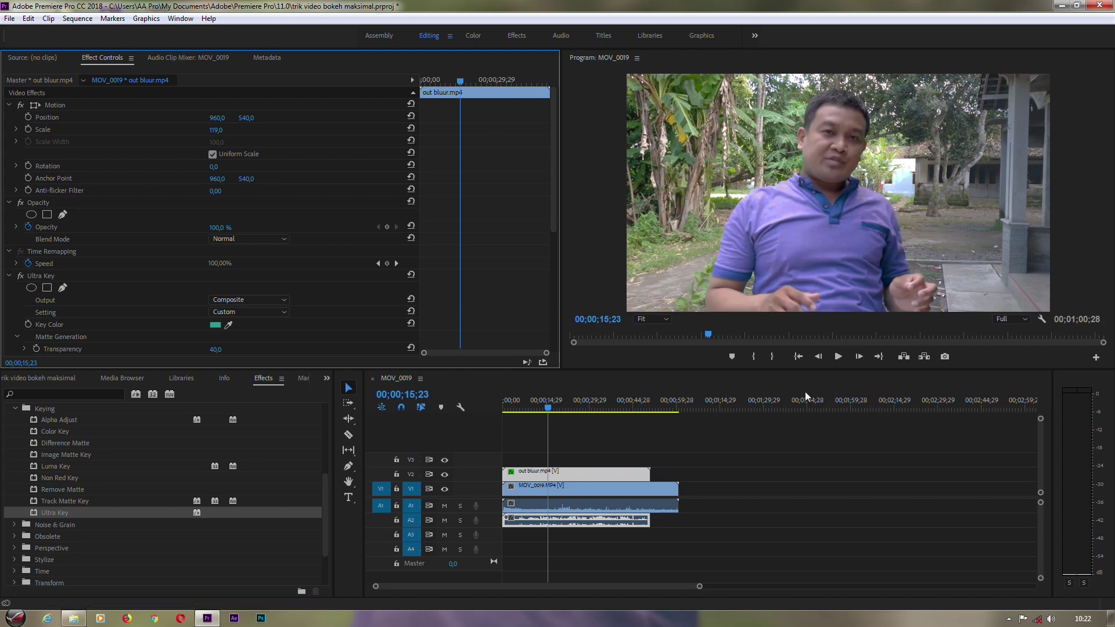
- Split both clips at 00;00;08;00 and delete the portions before the cut, including their audio
left_click_drag(548, 410, 525, 411)
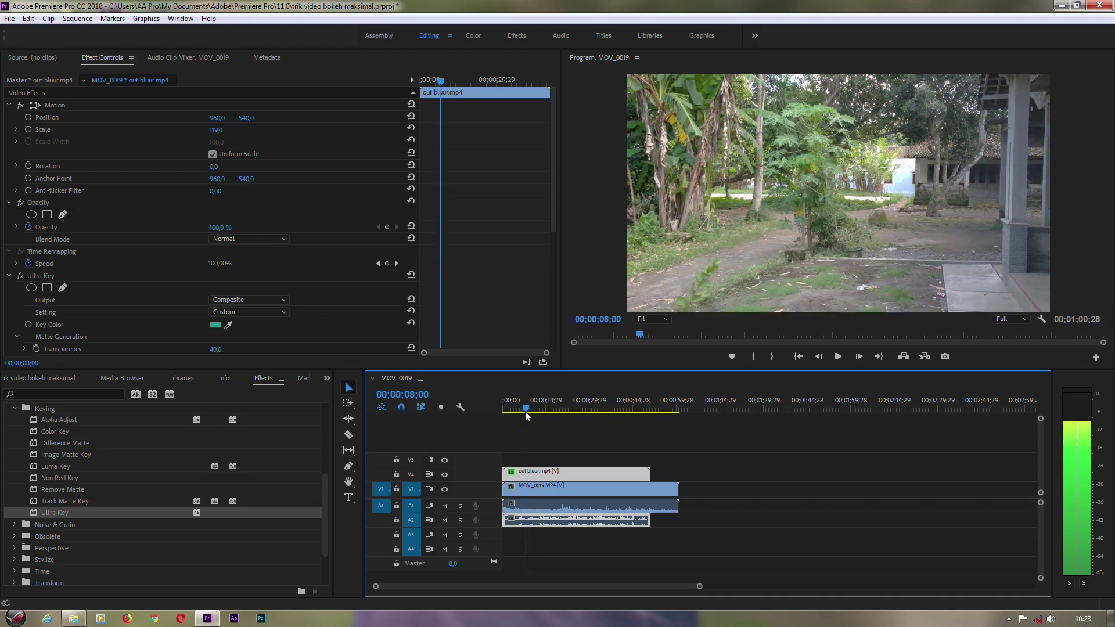
left_click(348, 434)
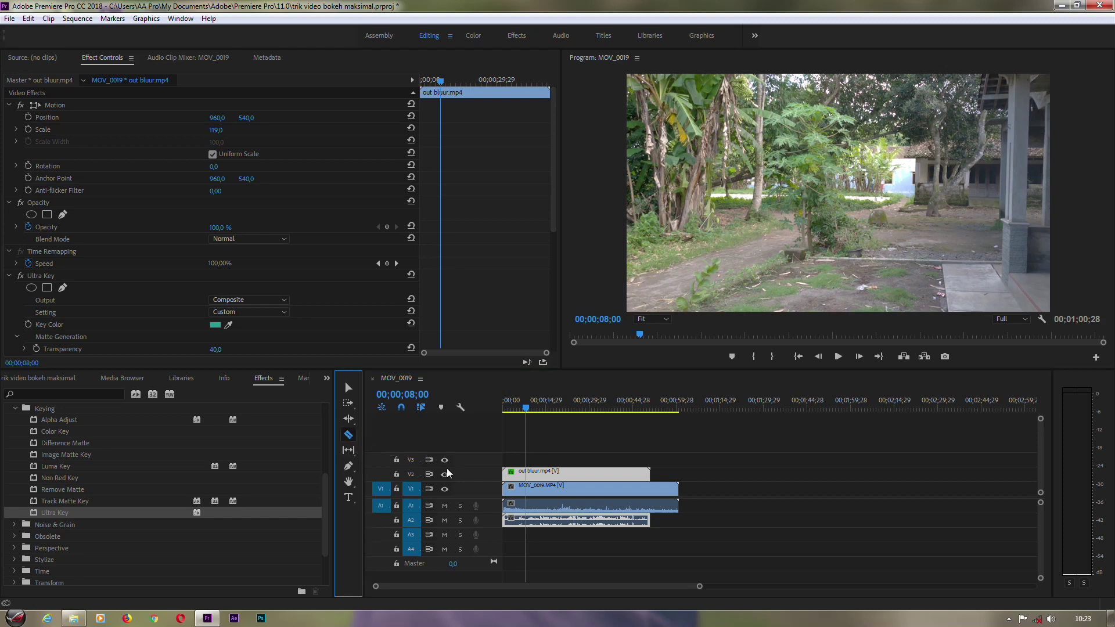
left_click(527, 474)
left_click(531, 491)
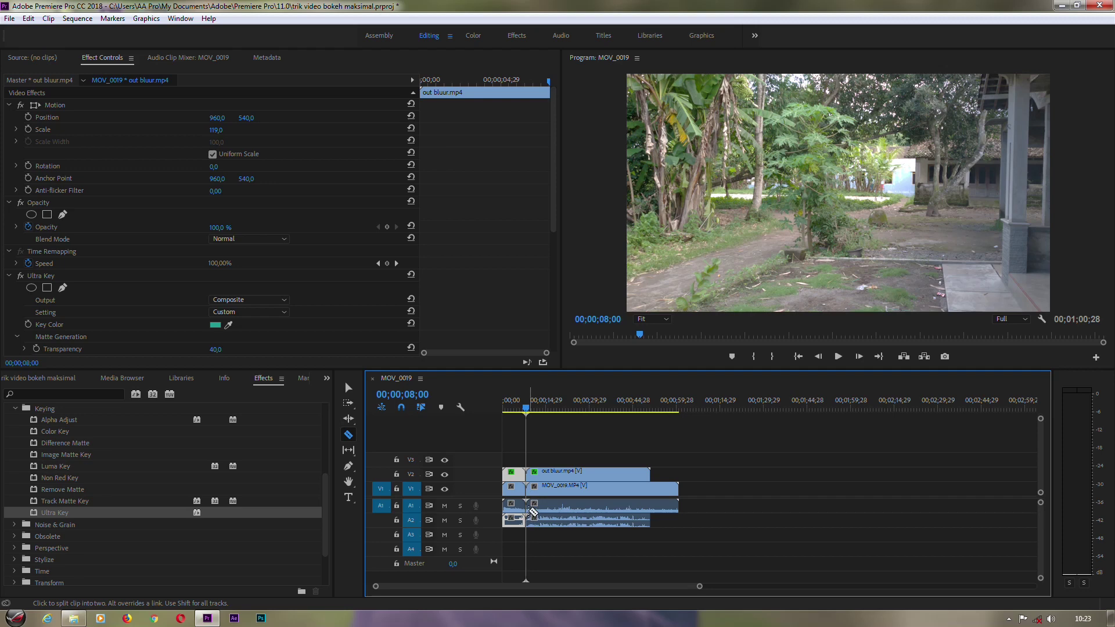
key("v")
left_click(515, 517)
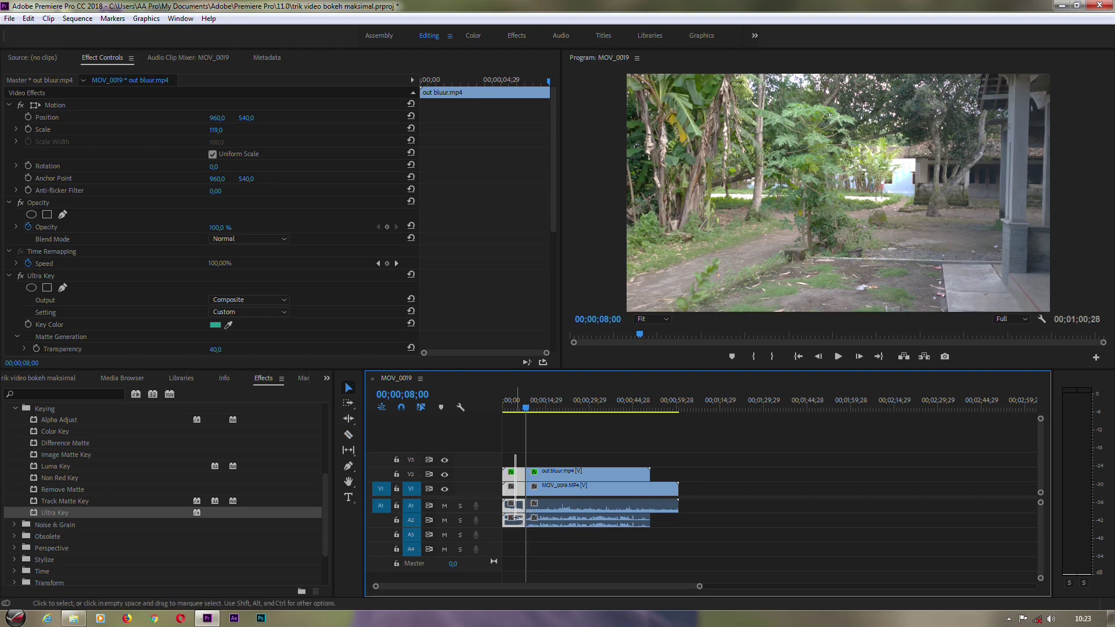
left_click(516, 524, "shift")
key("Delete")
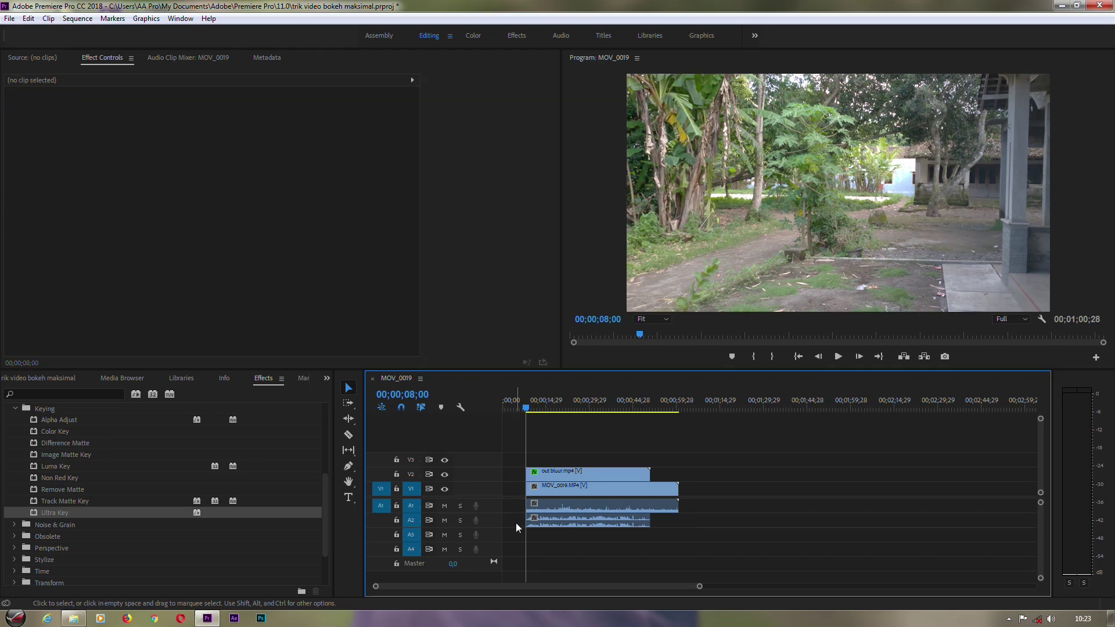
- Move both remaining clips together to the start of the sequence, closing the gap
left_click(559, 478)
left_click_drag(559, 479, 559, 546)
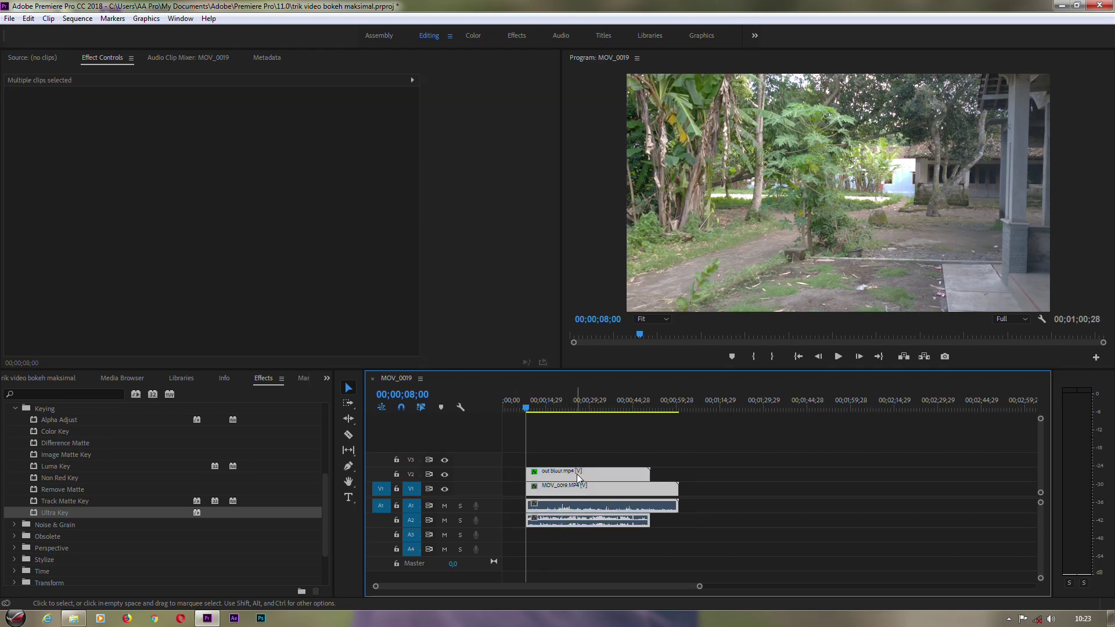
left_click_drag(578, 480, 553, 481)
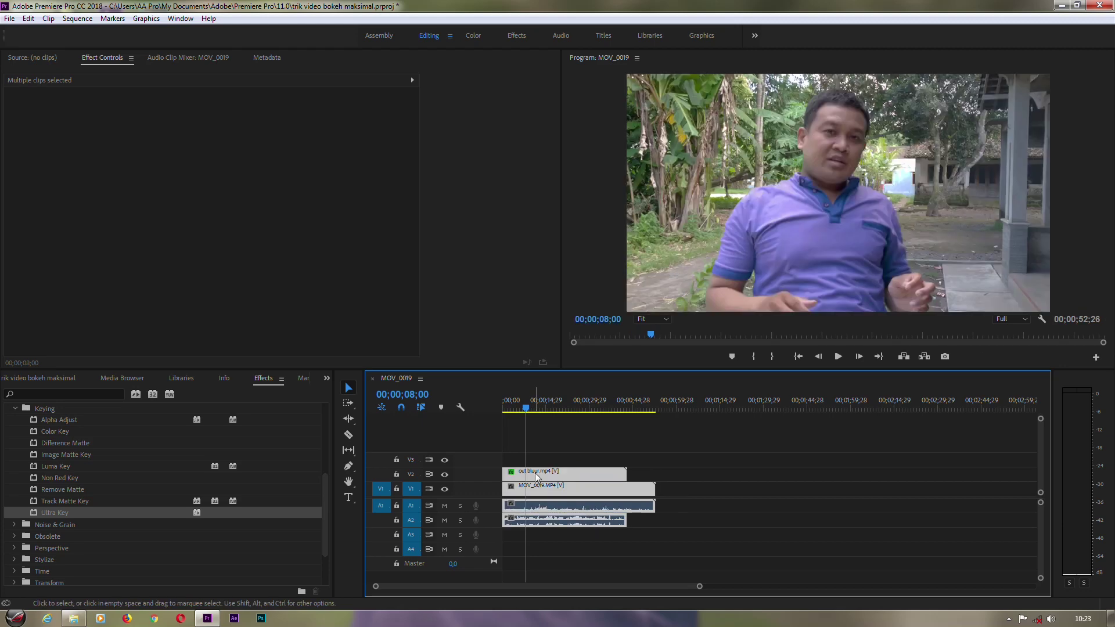
- Split both clips at 00;00;36;29 and delete the portions after the cut
left_click_drag(528, 414, 611, 414)
key("c")
left_click(610, 473)
left_click(611, 488)
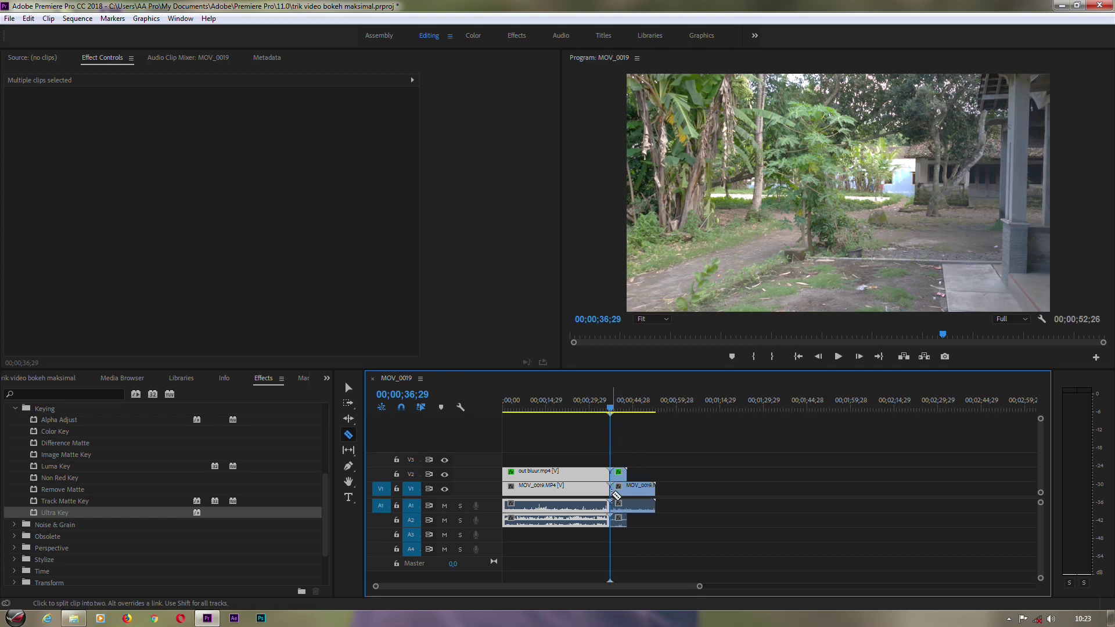
key("v")
key("ctrl+a")
left_click_drag(622, 452, 632, 533)
key("Delete")
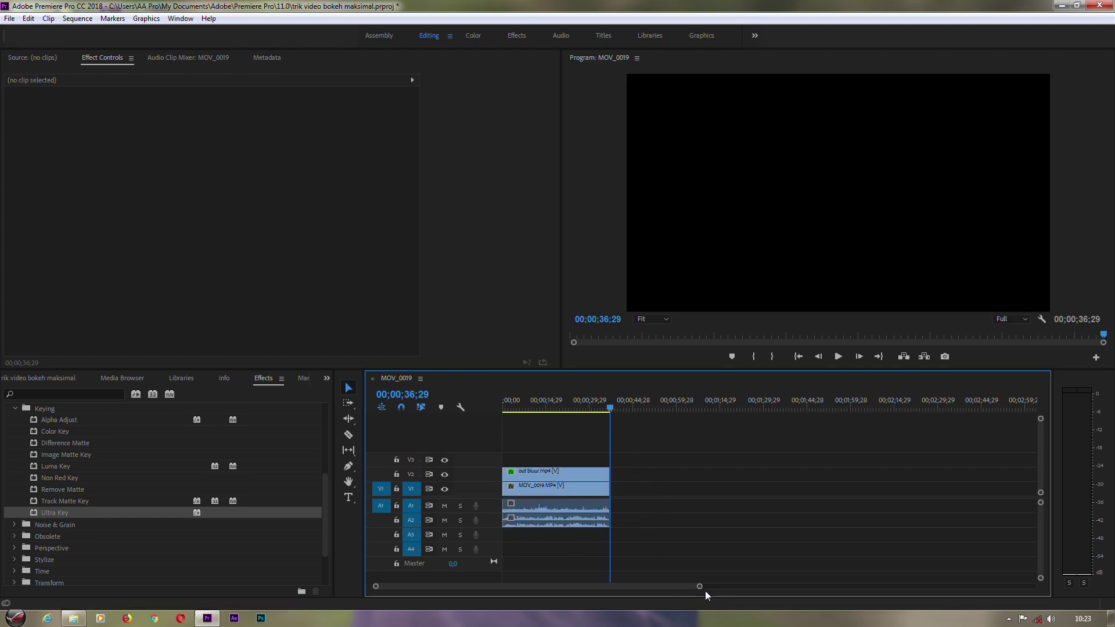
- Position the playhead at 00;00;00;15, just before the man enters the shot, checking the neighbouring frames one at a time
left_click_drag(699, 587, 616, 588)
left_click_drag(529, 587, 504, 588)
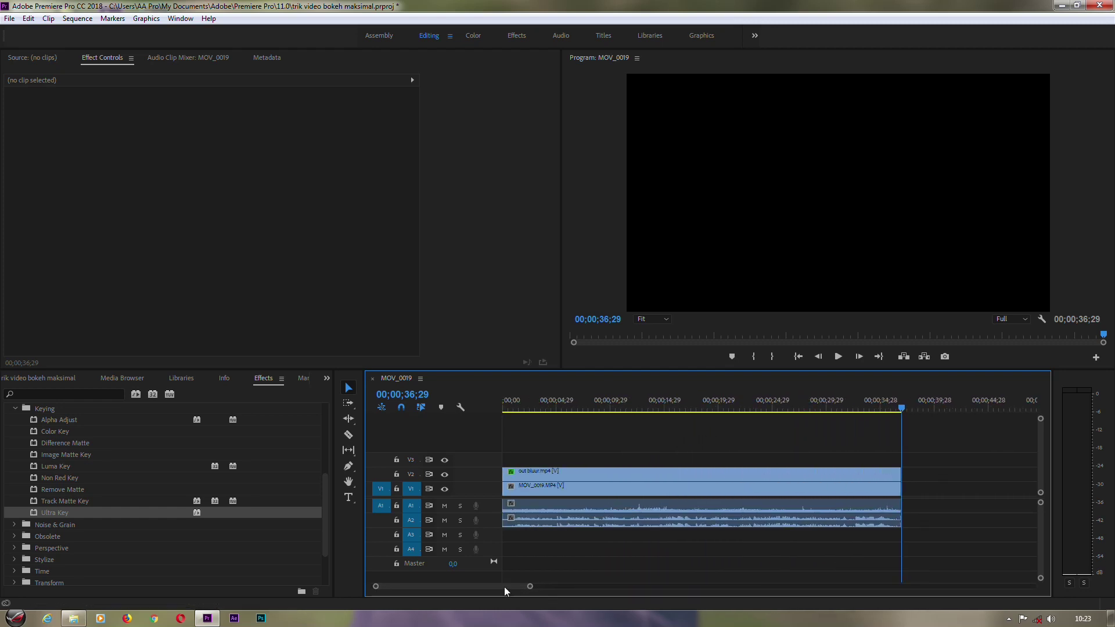
left_click(506, 408)
left_click(503, 408)
mouse_move(503, 412)
left_mouse_down()
mouse_move(519, 412)
mouse_move(509, 411)
left_mouse_up()
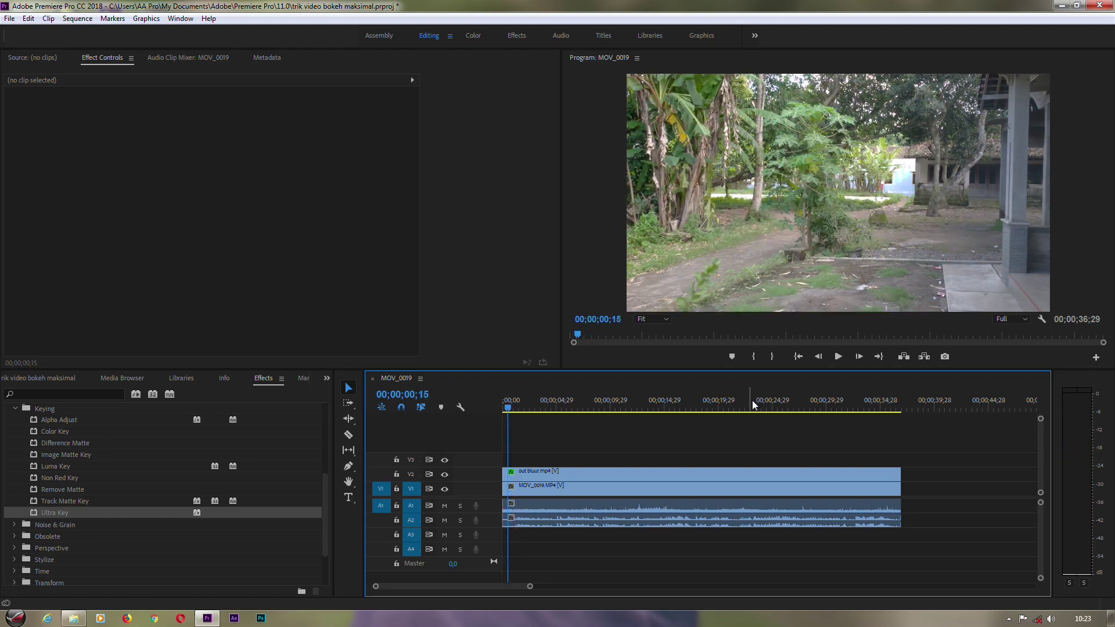
left_click(859, 357)
left_click(858, 357)
left_click(858, 356)
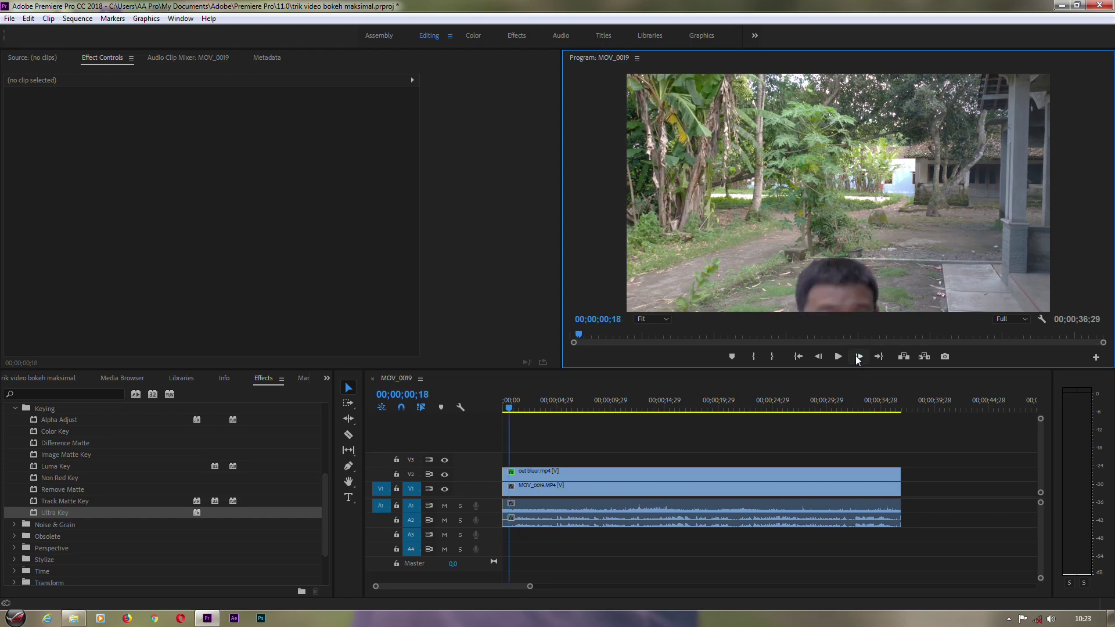
left_click(819, 357)
left_click(818, 357)
left_click(819, 357)
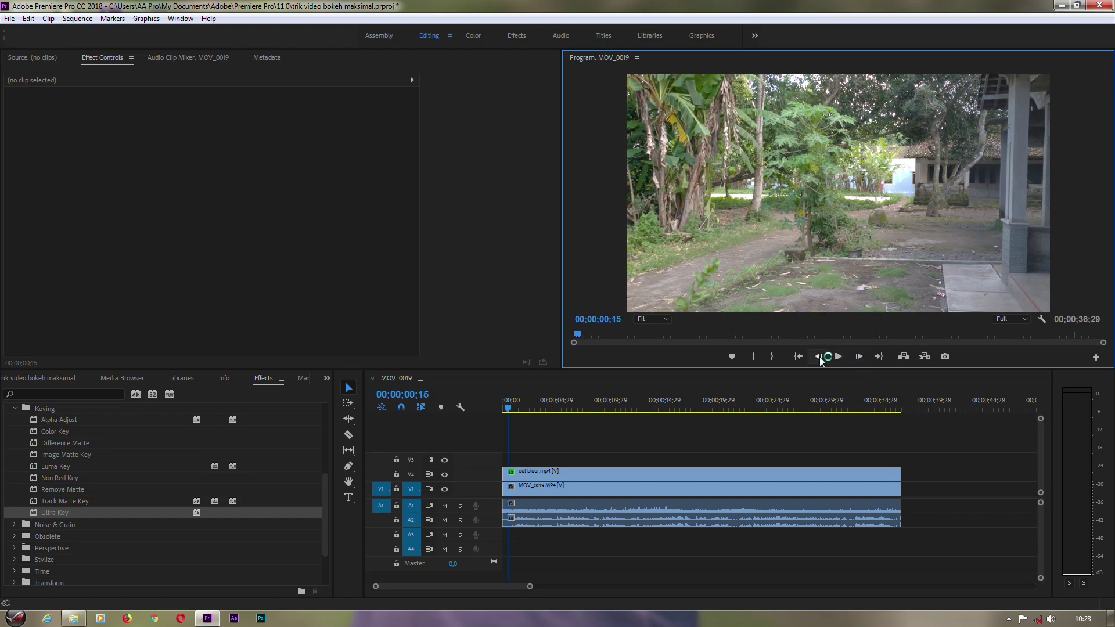
- Apply the Camera Blur effect to the MOV_0019.MP4 background clip and set its Percent Blur to 9
left_click(535, 494)
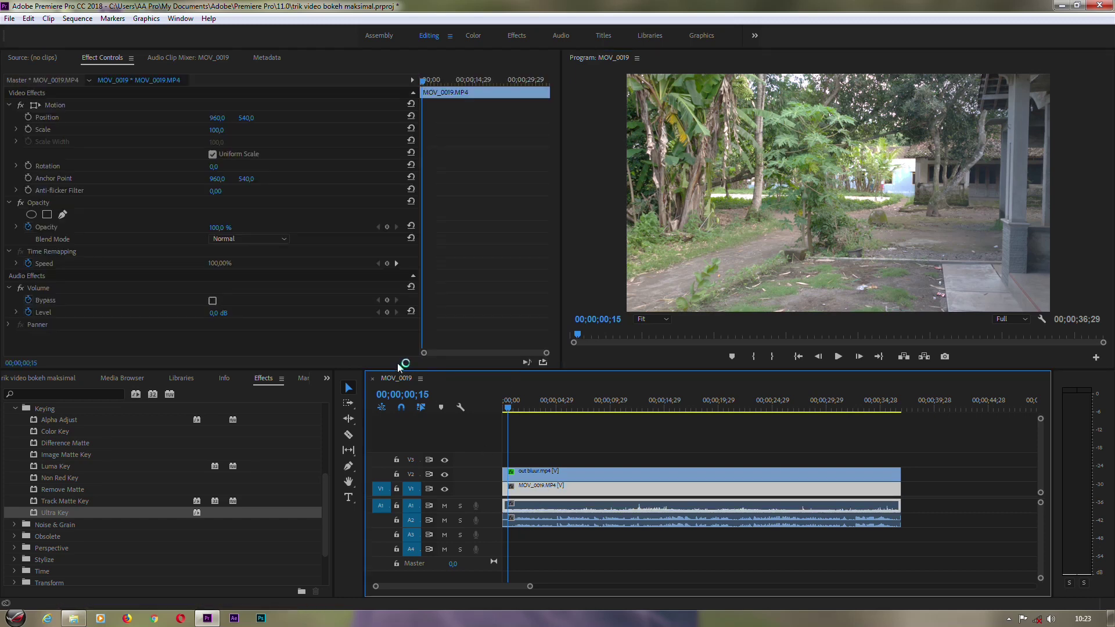
left_click_drag(327, 498, 319, 430)
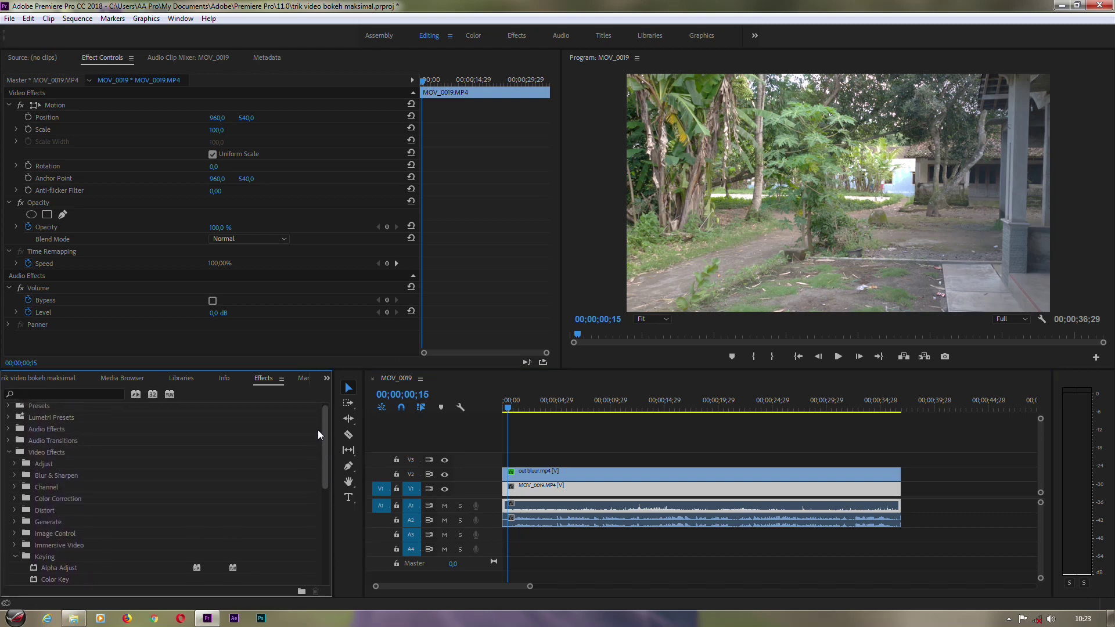
left_click(14, 478)
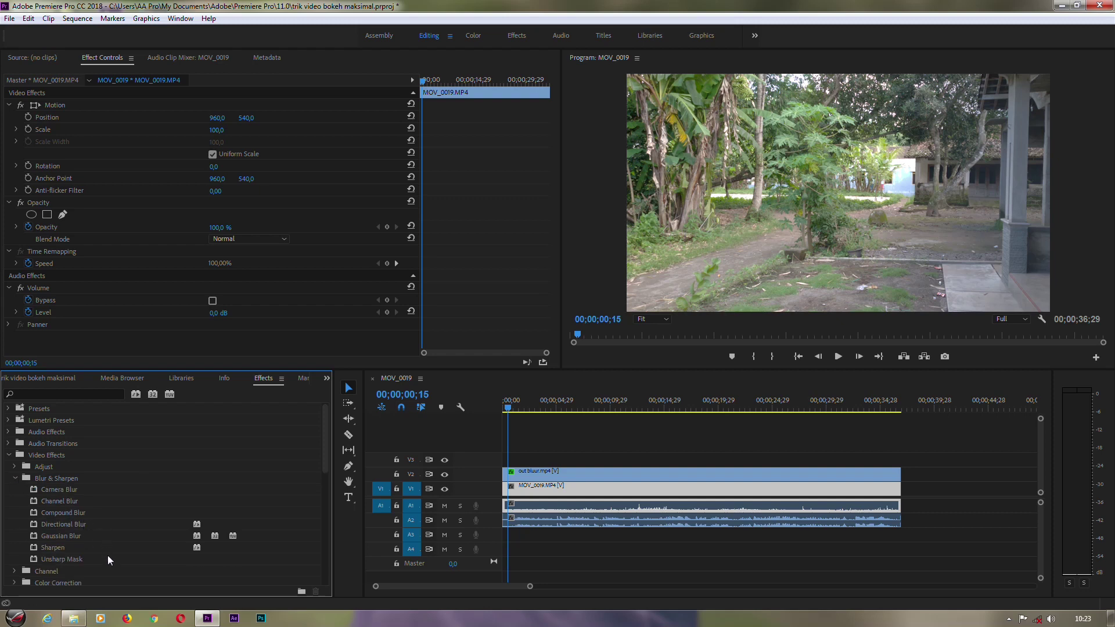
left_click_drag(53, 489, 530, 492)
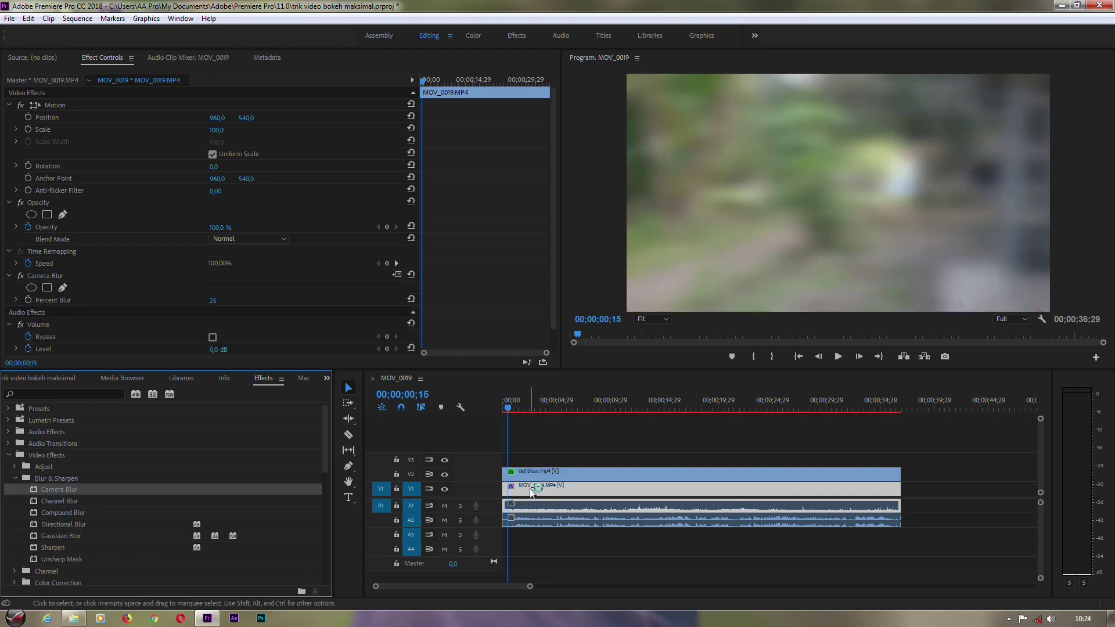
left_click(212, 301)
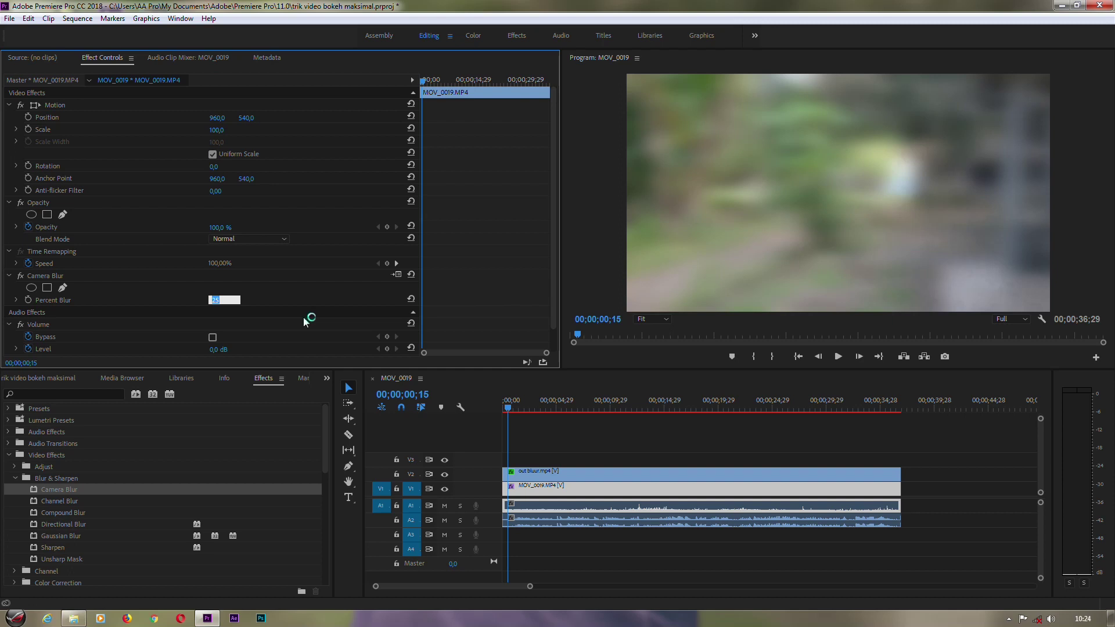
type("9")
key("Return")
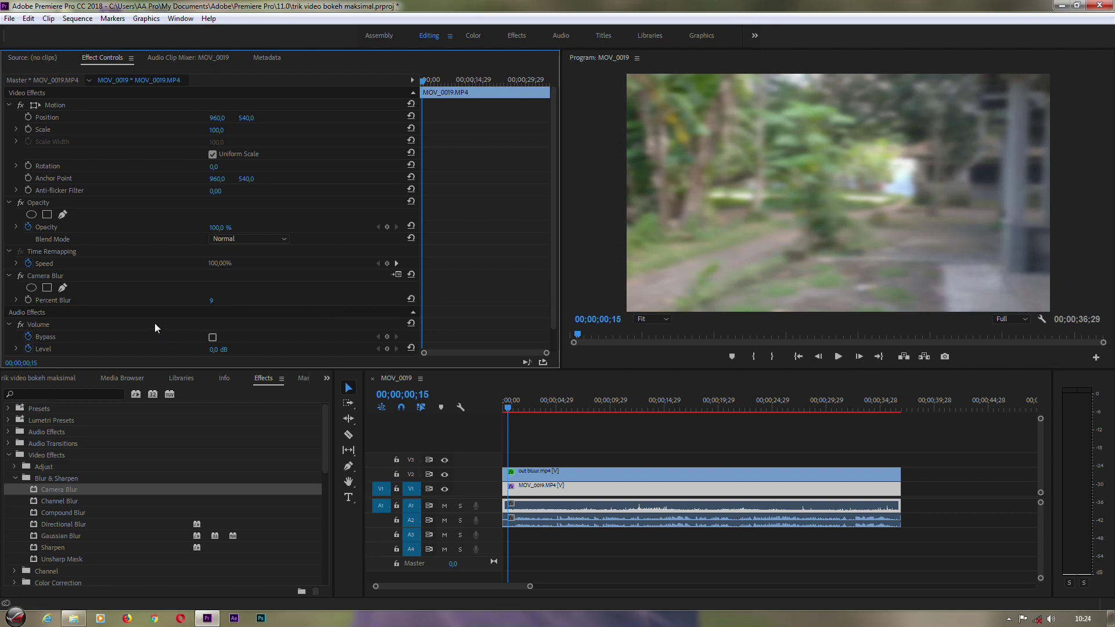
- Add a rectangular mask to the background's Camera Blur and stretch its corners out to nearly cover the whole frame
left_click(48, 288)
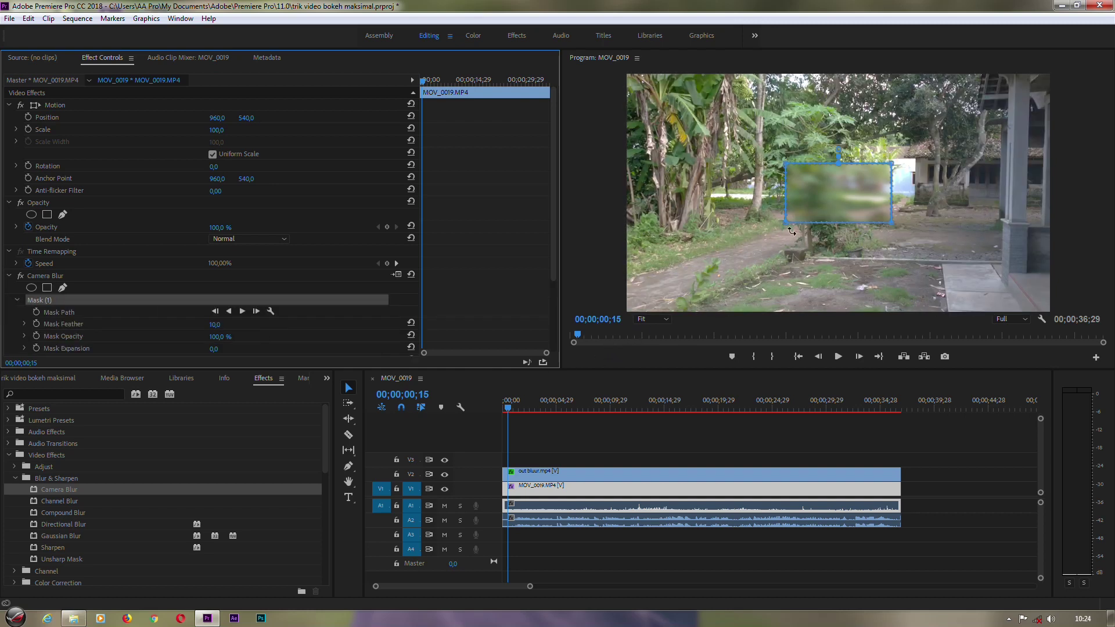
left_click_drag(785, 222, 625, 300)
left_click_drag(891, 224, 1050, 300)
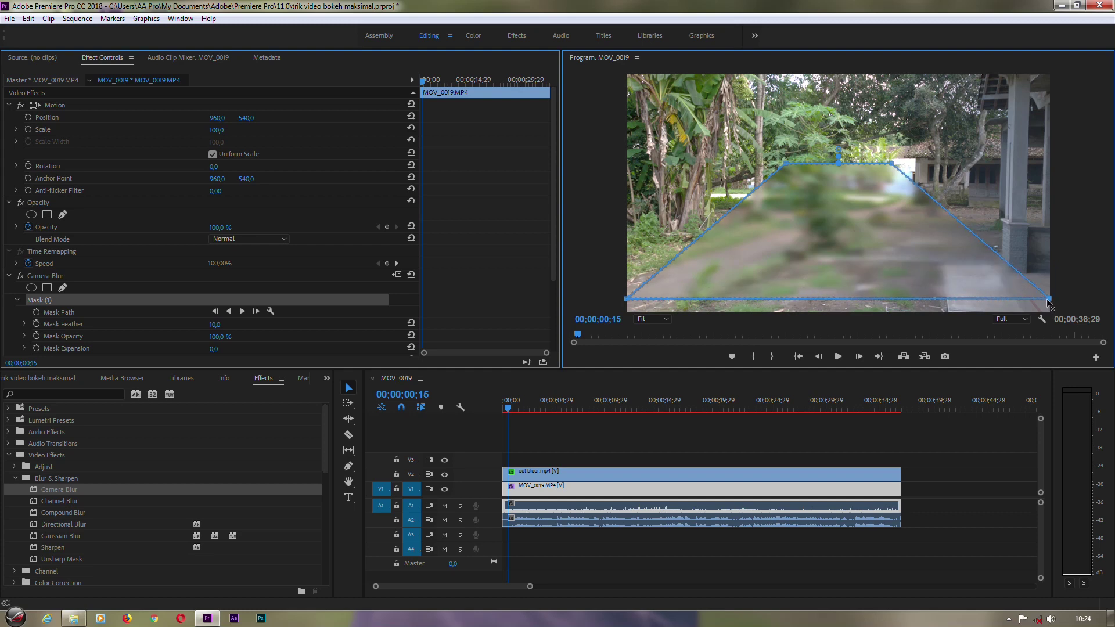
left_click_drag(892, 165, 1054, 72)
left_click_drag(787, 166, 626, 72)
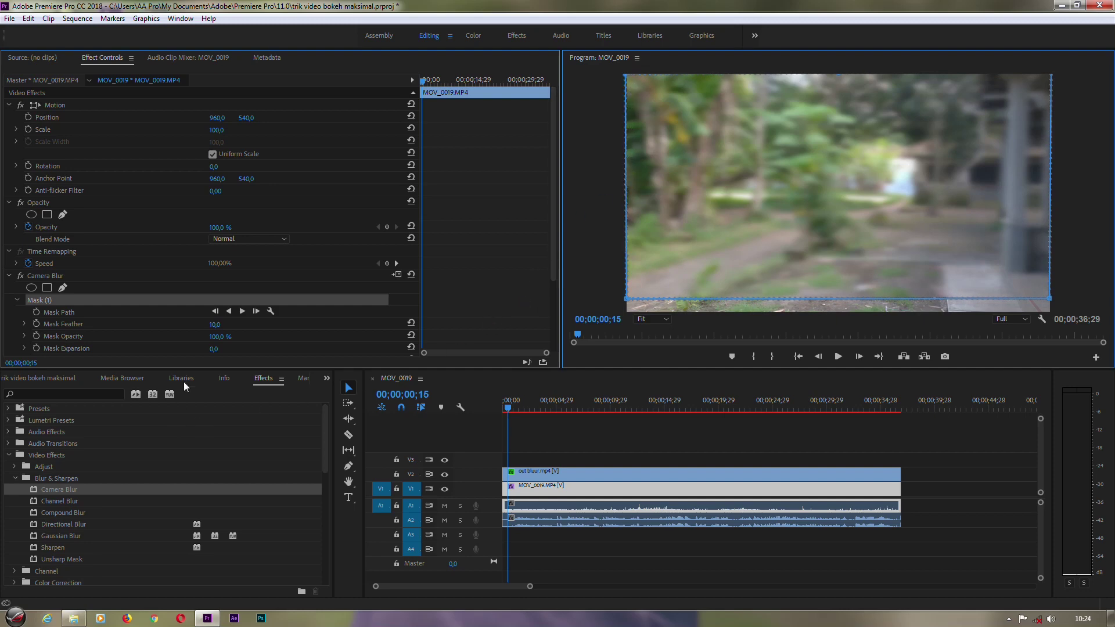
- Set the Camera Blur mask's feather to 212 and its expansion to 47
left_click_drag(212, 325, 293, 326)
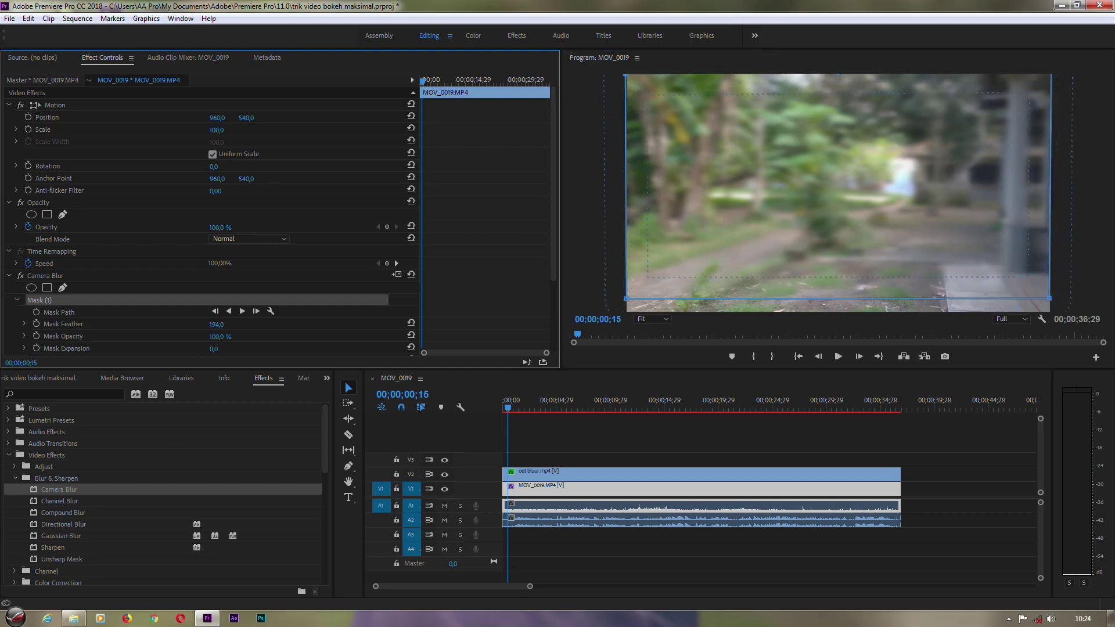
left_click_drag(321, 325, 328, 325)
left_click_drag(228, 354, 255, 354)
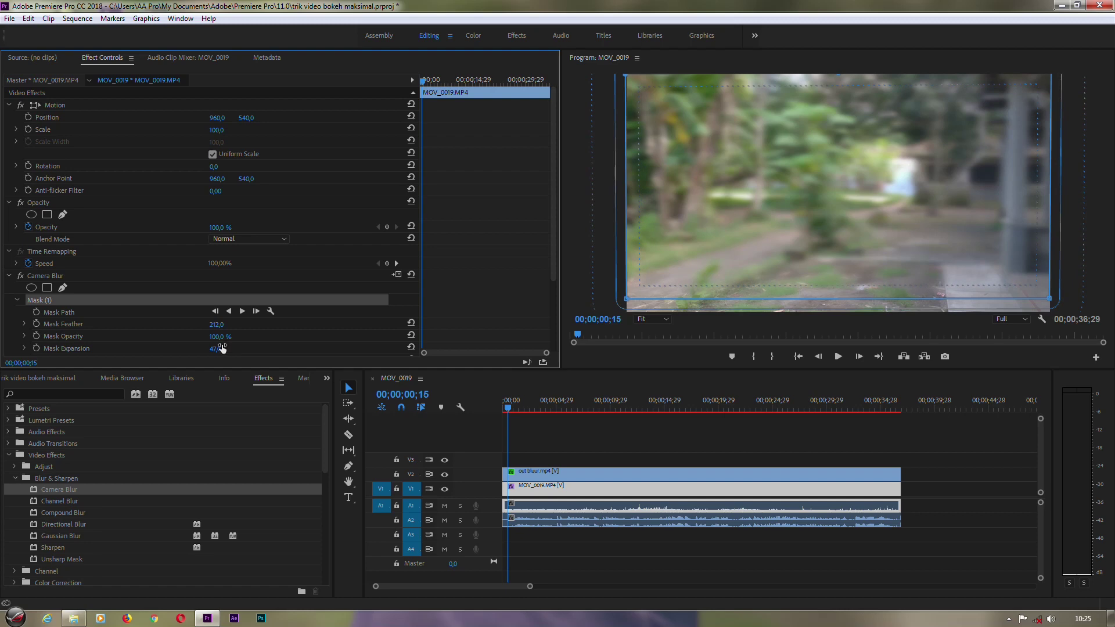
- Nudge the mask's lower corners slightly and set Mask Feather to 258 to soften the blur along the ground
left_click_drag(1053, 301, 1051, 306)
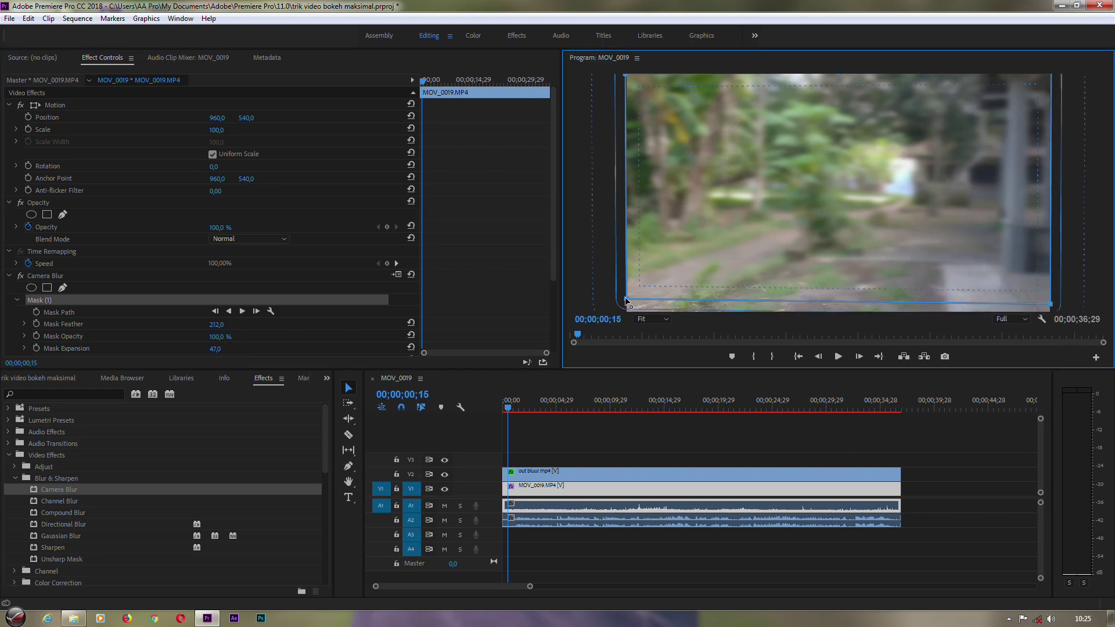
left_click_drag(626, 298, 626, 298)
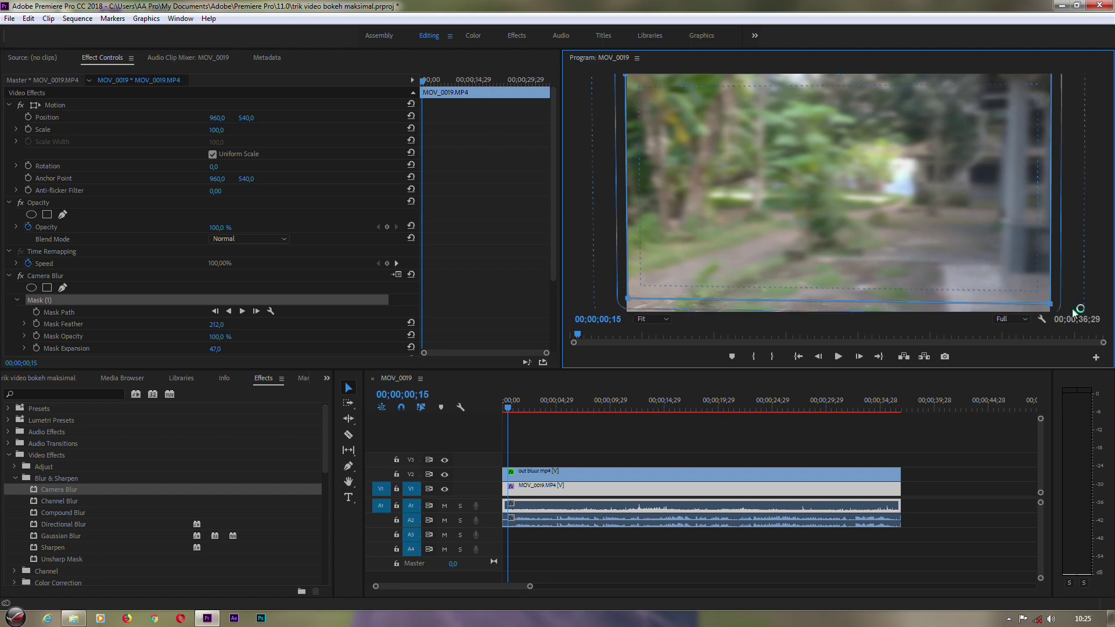
left_click_drag(1051, 303, 1050, 302)
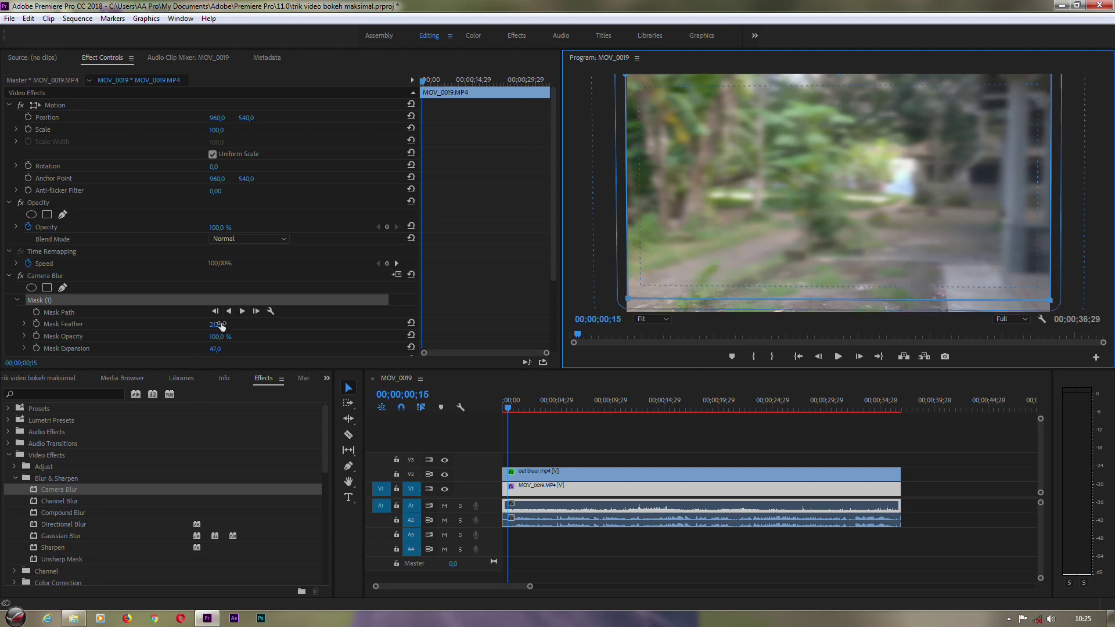
left_click_drag(213, 324, 240, 325)
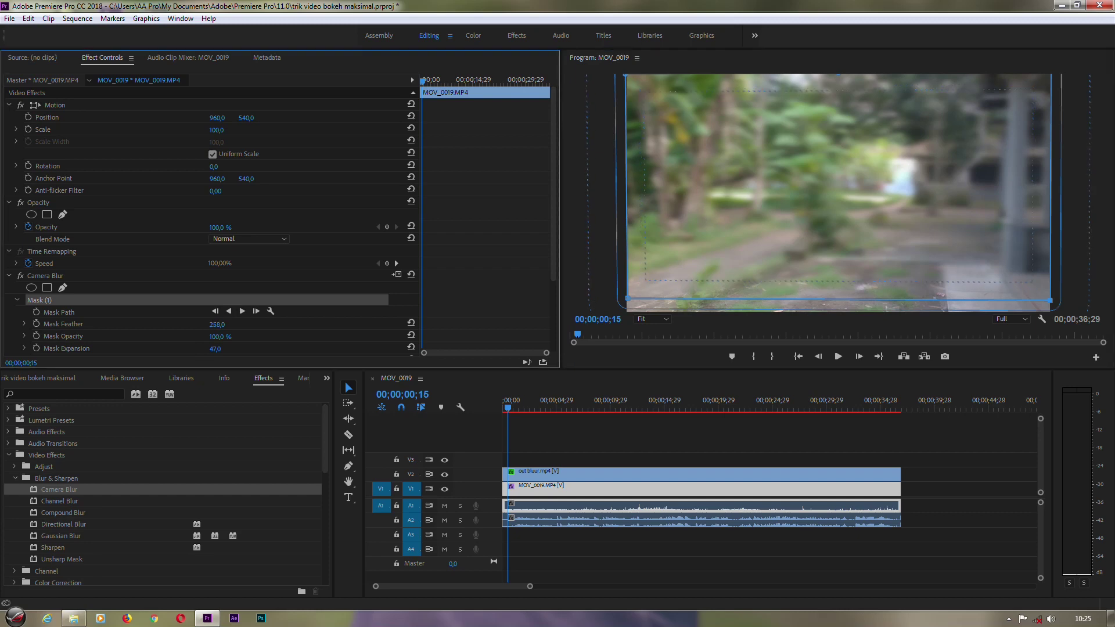
- With the playhead at 00;00;00;00, set the MOV_0019.MP4 clip's Percent Blur to 0
left_click(539, 490)
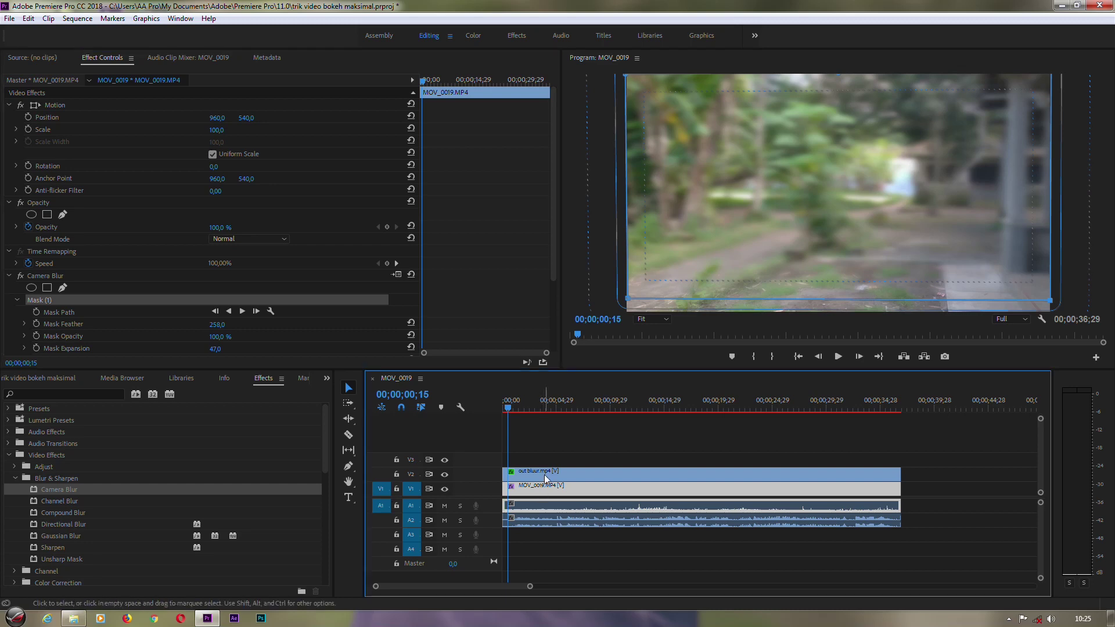
left_click(544, 475)
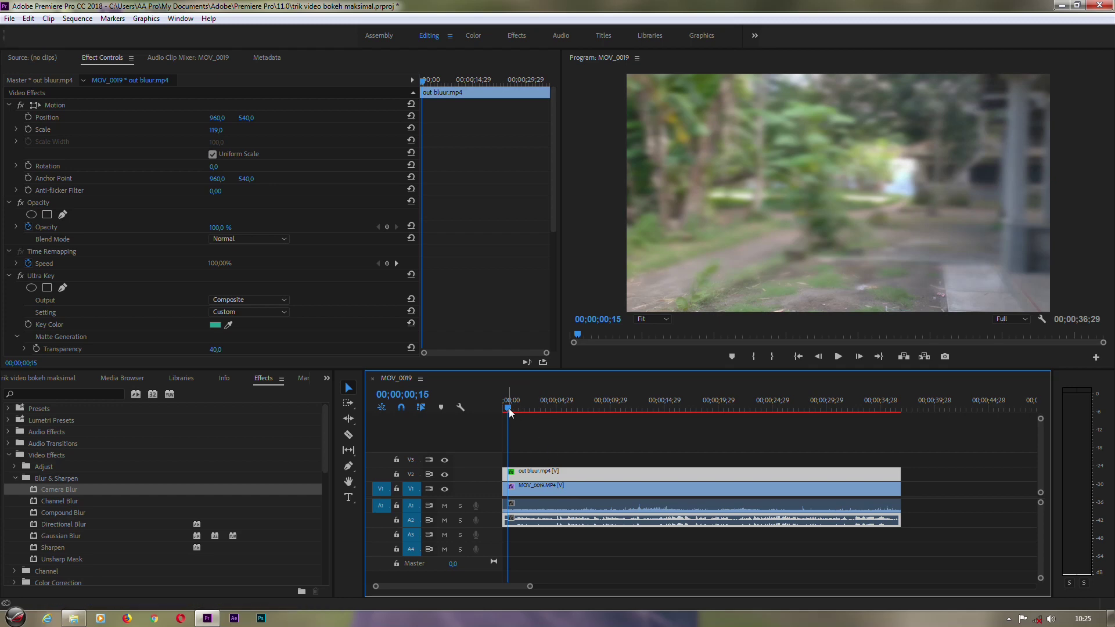
mouse_move(509, 408)
left_mouse_down()
mouse_move(535, 406)
mouse_move(509, 413)
left_mouse_up()
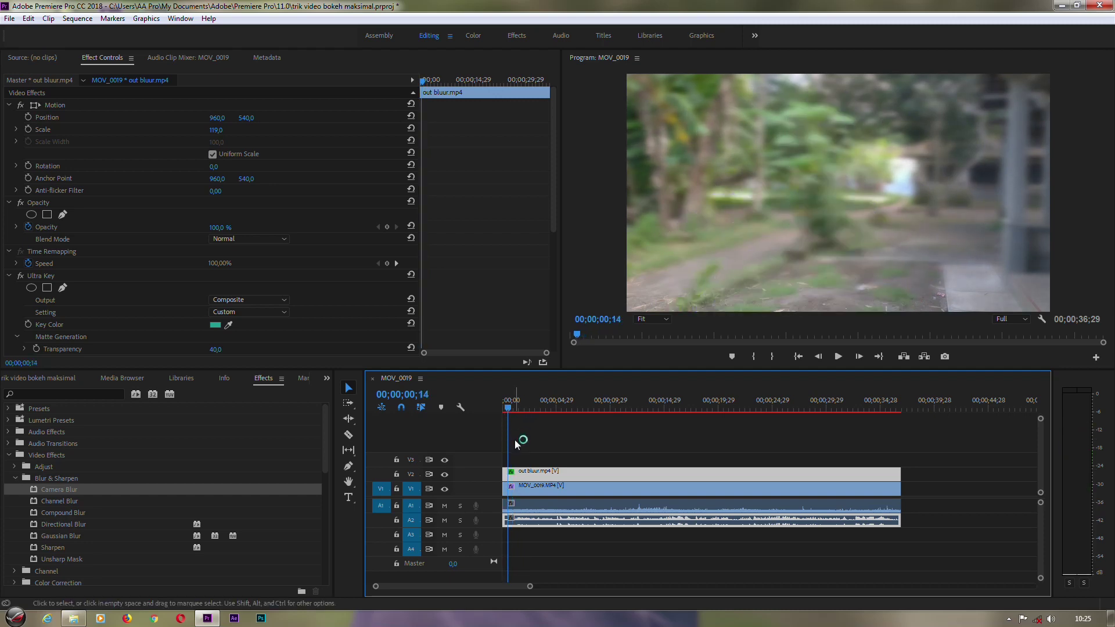
left_click(521, 489)
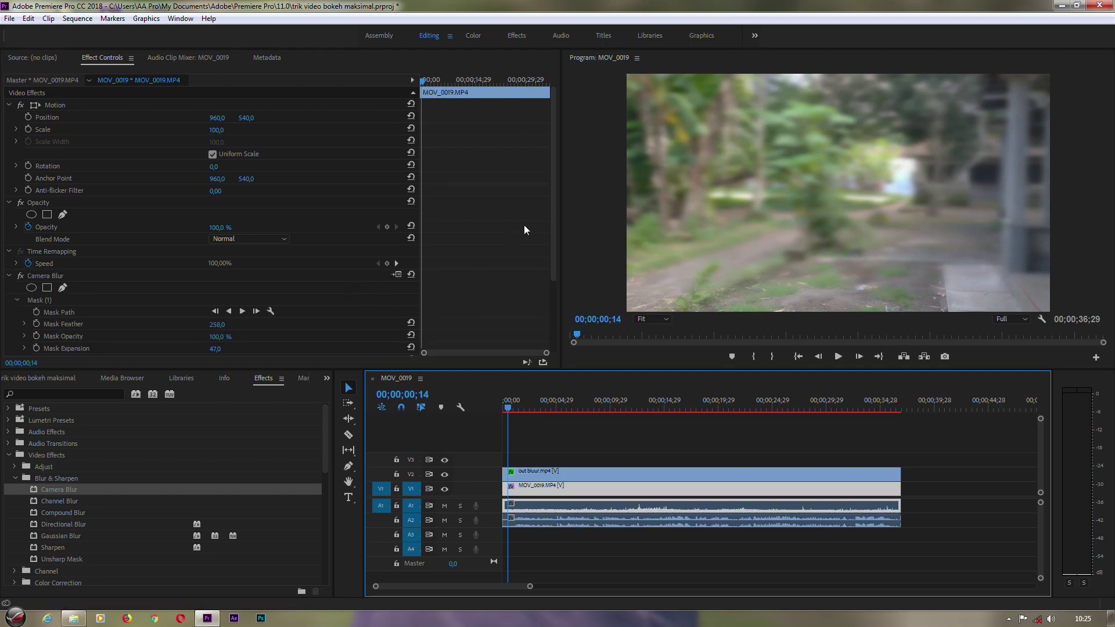
left_click_drag(552, 232, 541, 303)
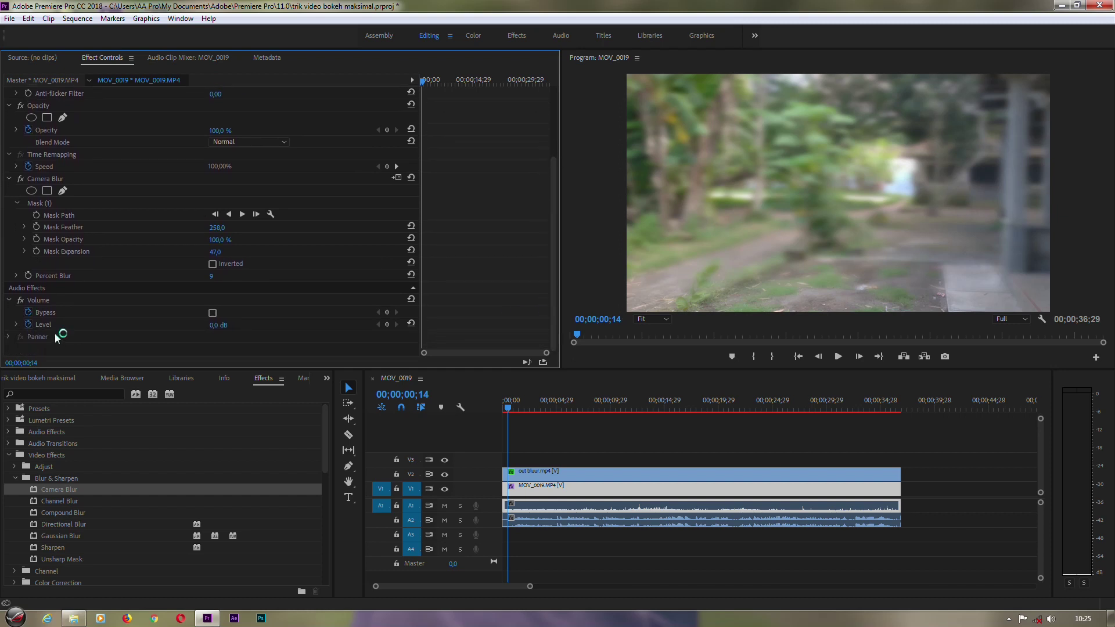
left_click(29, 275)
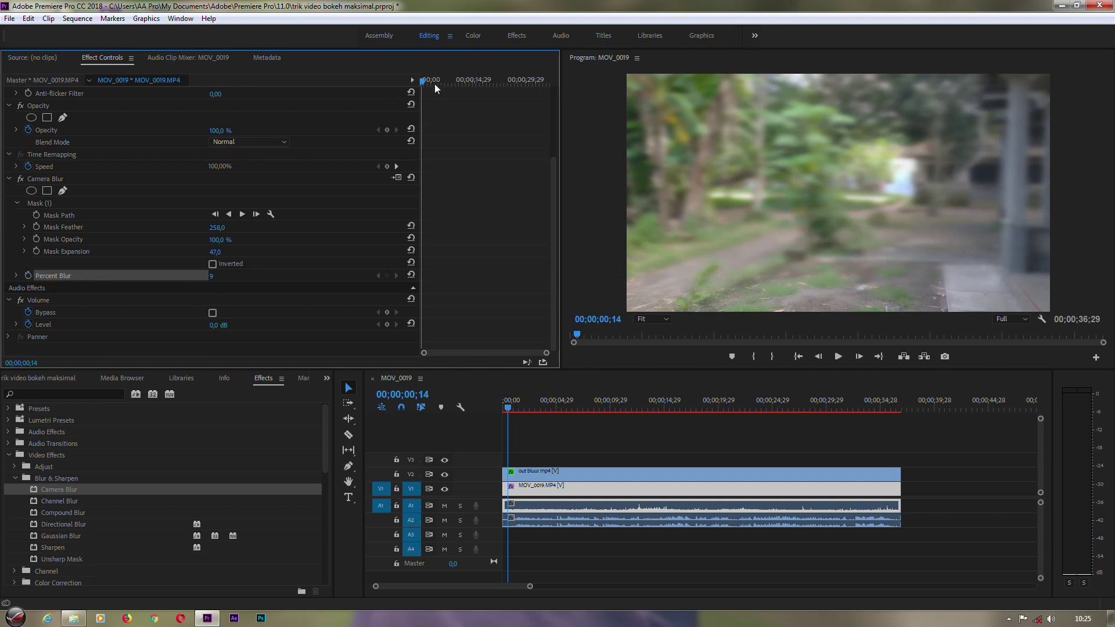
left_click(423, 82)
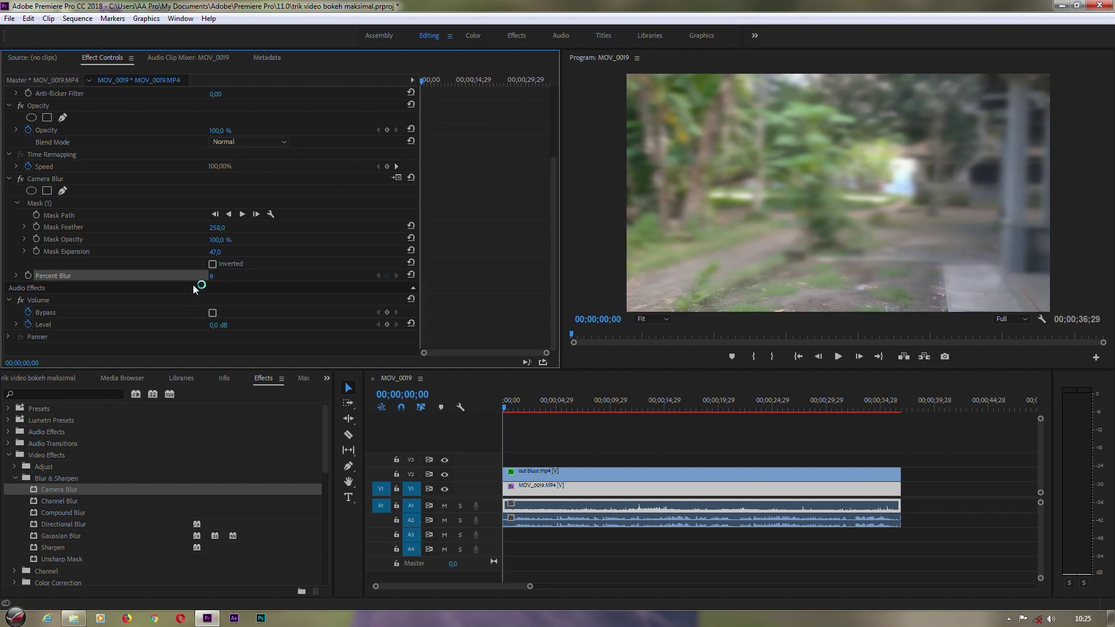
left_click(223, 274)
type("0")
key("Return")
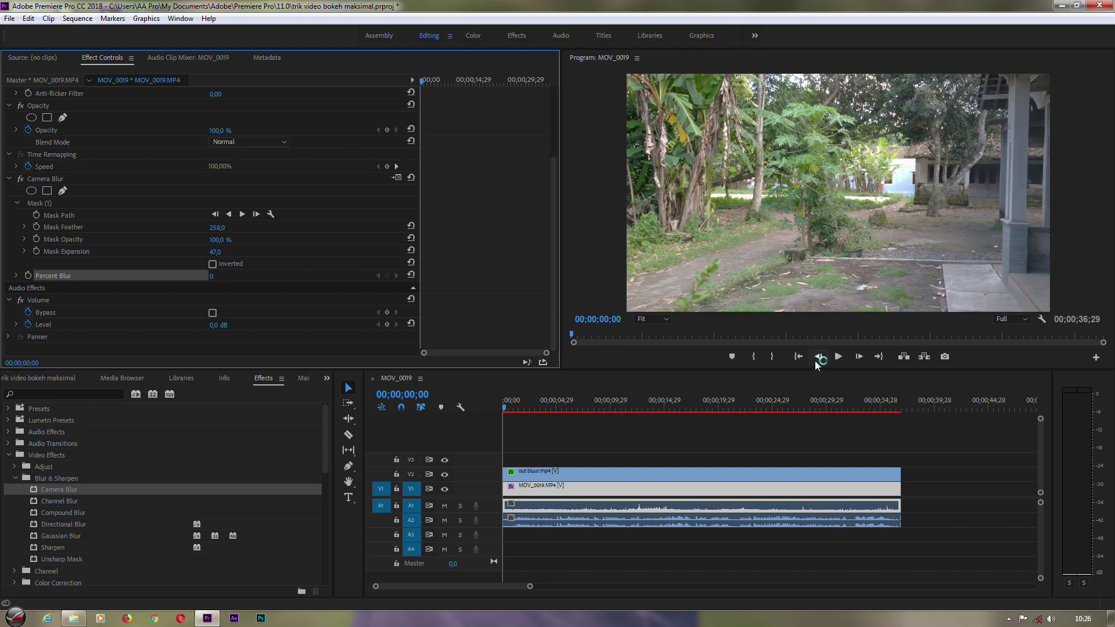
- Position the playhead at 00;00;00;15, just before the man appears, and start keyframing Percent Blur there
left_click(836, 356)
left_click(837, 357)
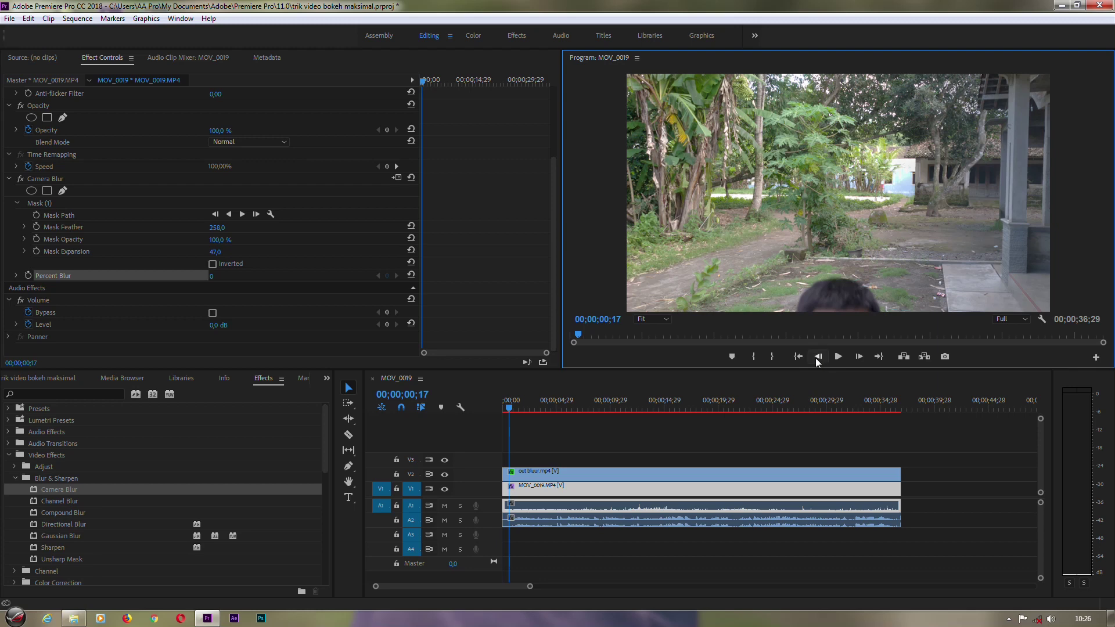
left_click(817, 357)
left_click(818, 356)
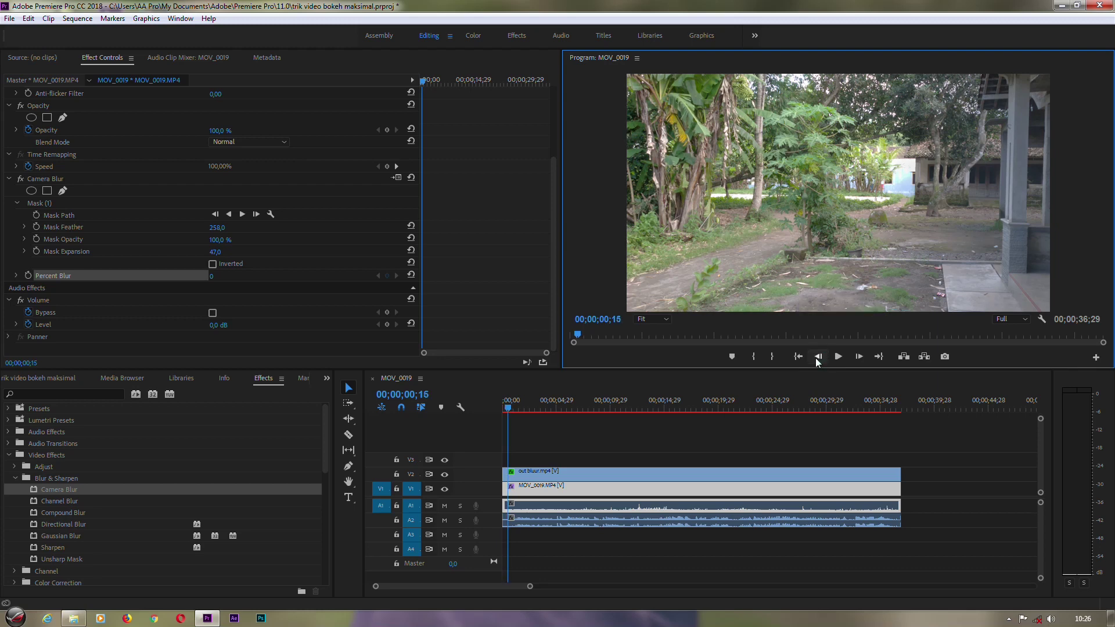
left_click(28, 276)
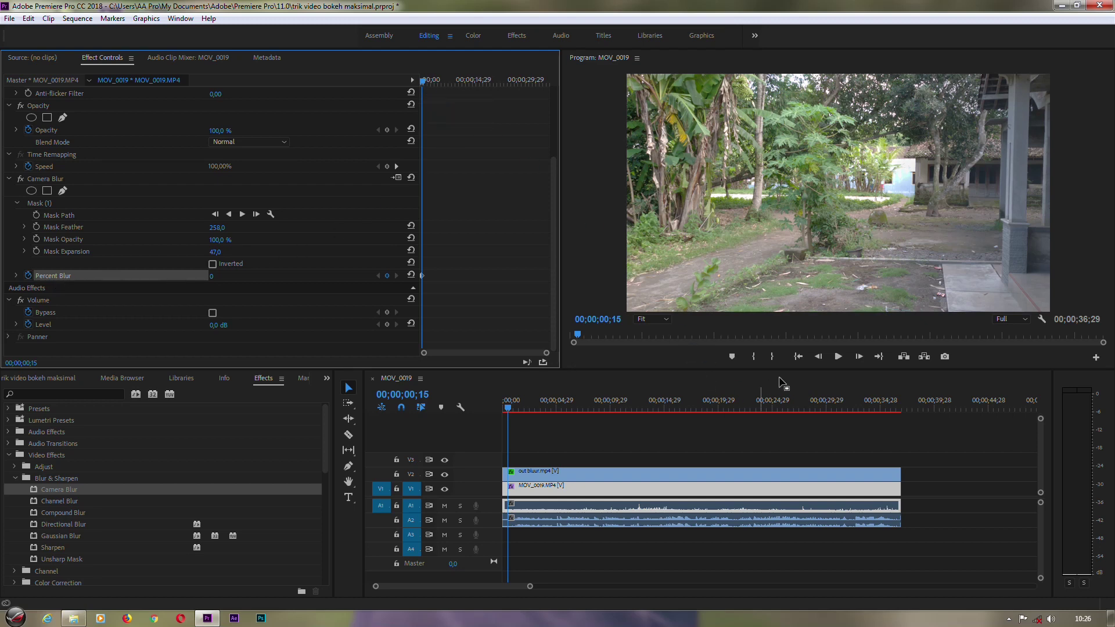
- Play on to 00;00;01;13, where the man is fully in shot, and set a Percent Blur keyframe of 9
left_click(839, 357)
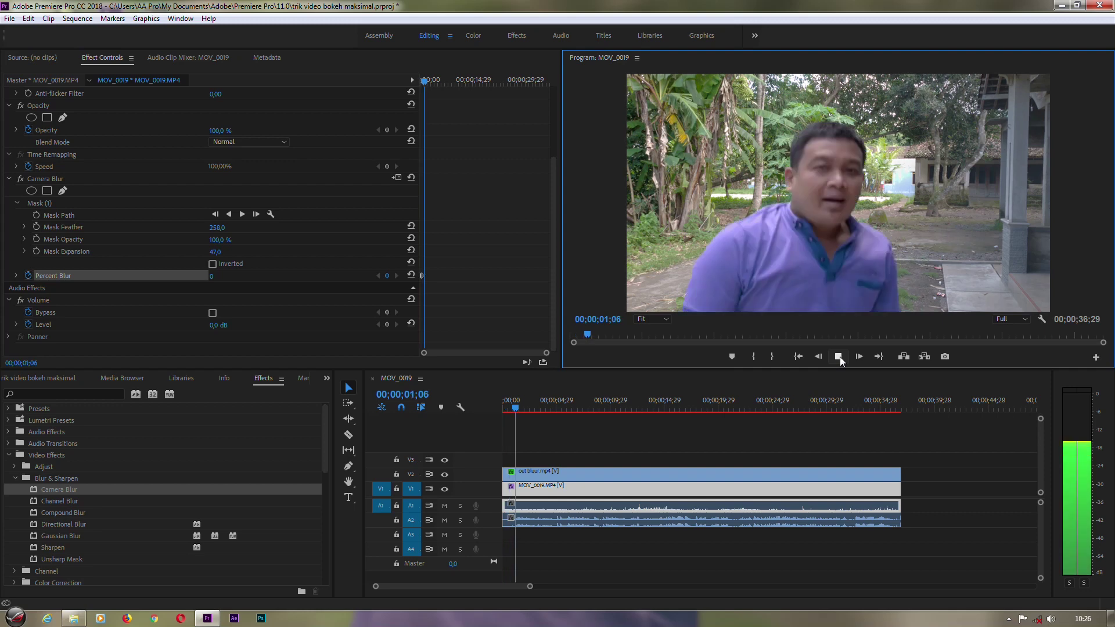
left_click(211, 275)
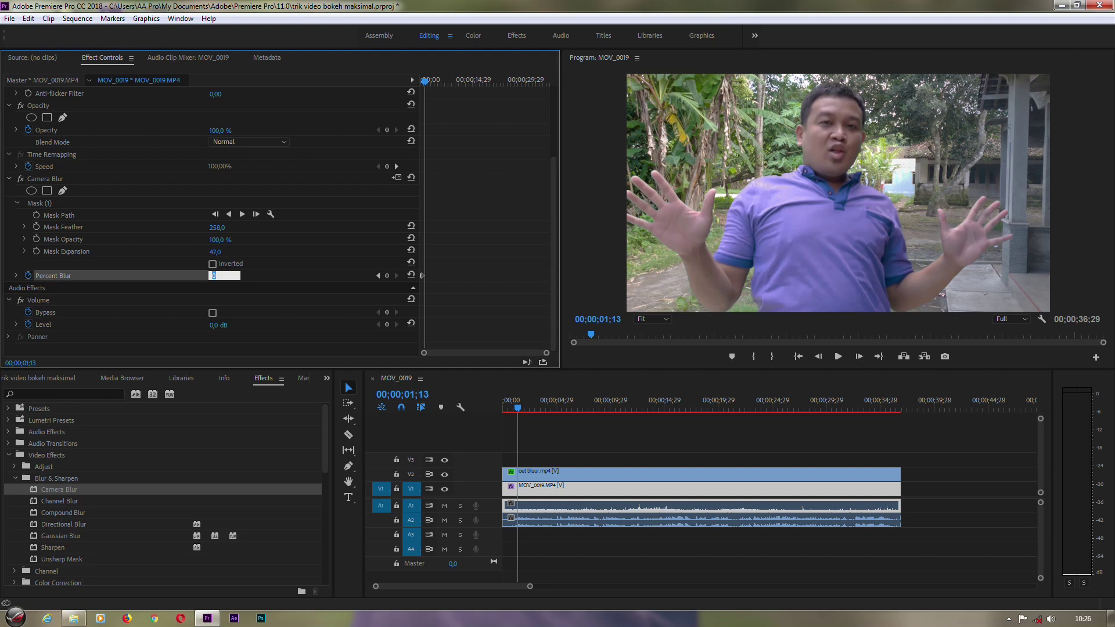
type("9")
key("Return")
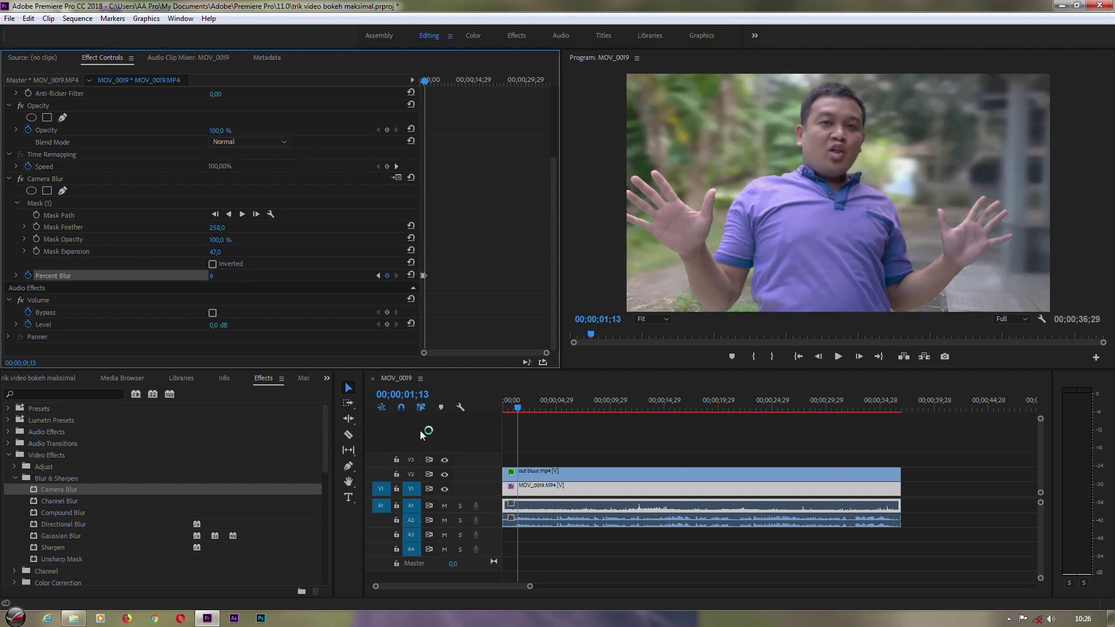
- Play the sequence from the start to review the background blur transition, and return the playhead to 00;00;00;00
left_click_drag(518, 408, 488, 409)
left_click(840, 356)
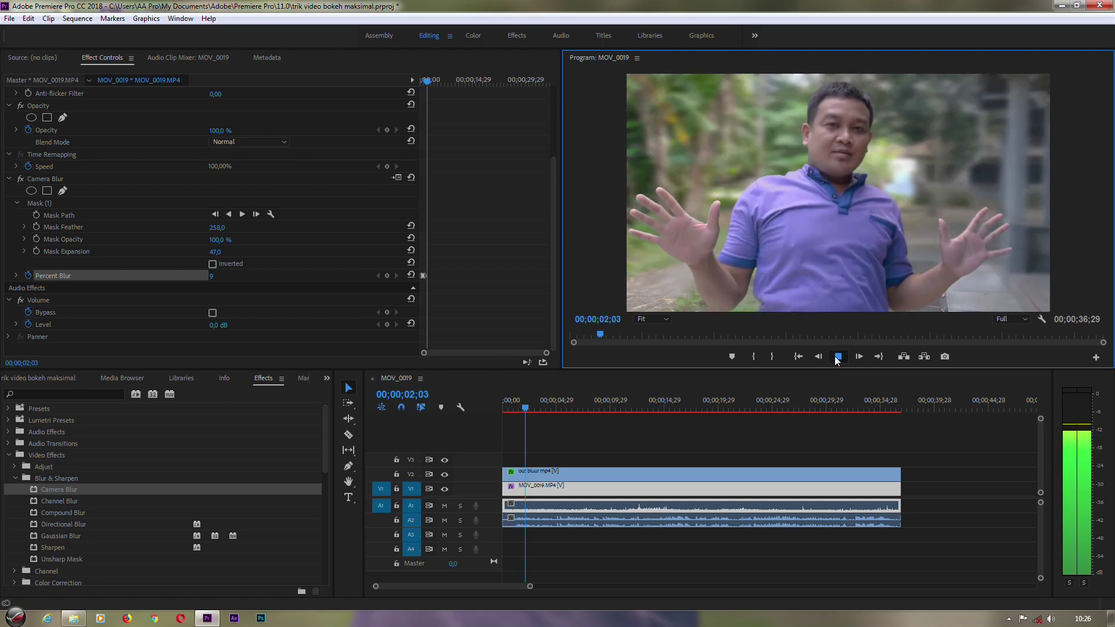
left_click(837, 358)
left_click(517, 408)
left_click_drag(517, 408, 495, 409)
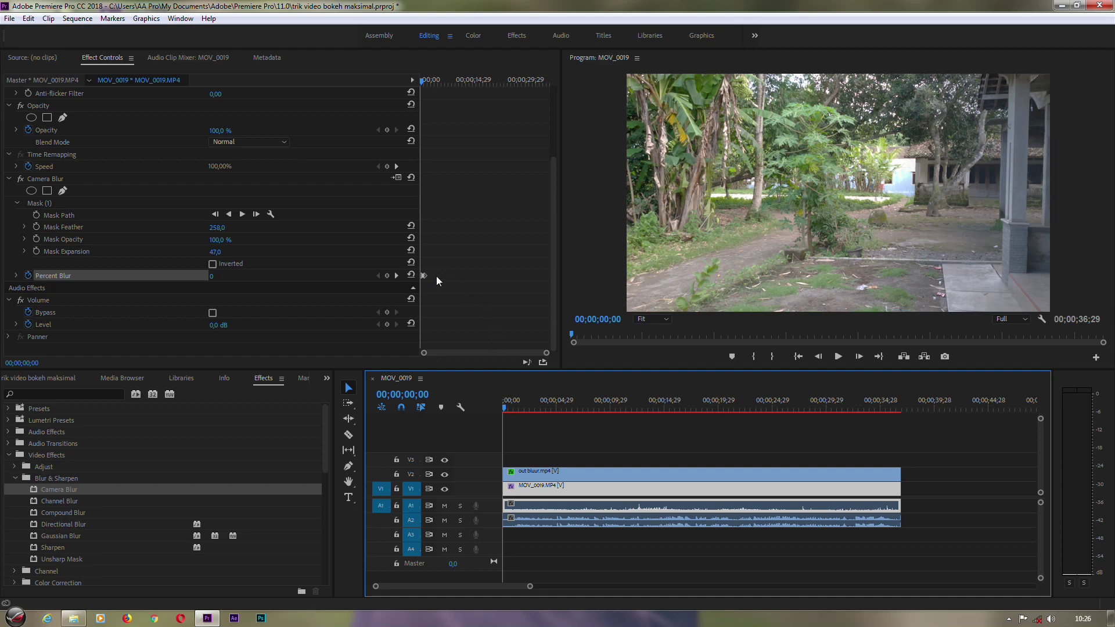
- Apply the Camera Blur effect to the out bluur.mp4 clip
left_click(553, 476)
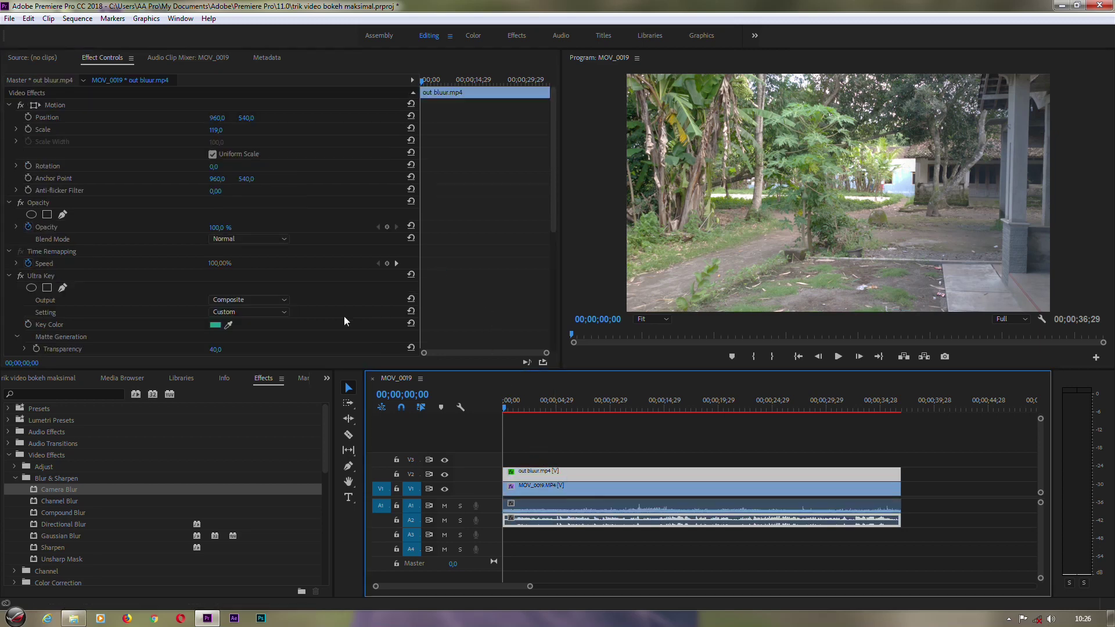
left_click_drag(554, 222, 543, 340)
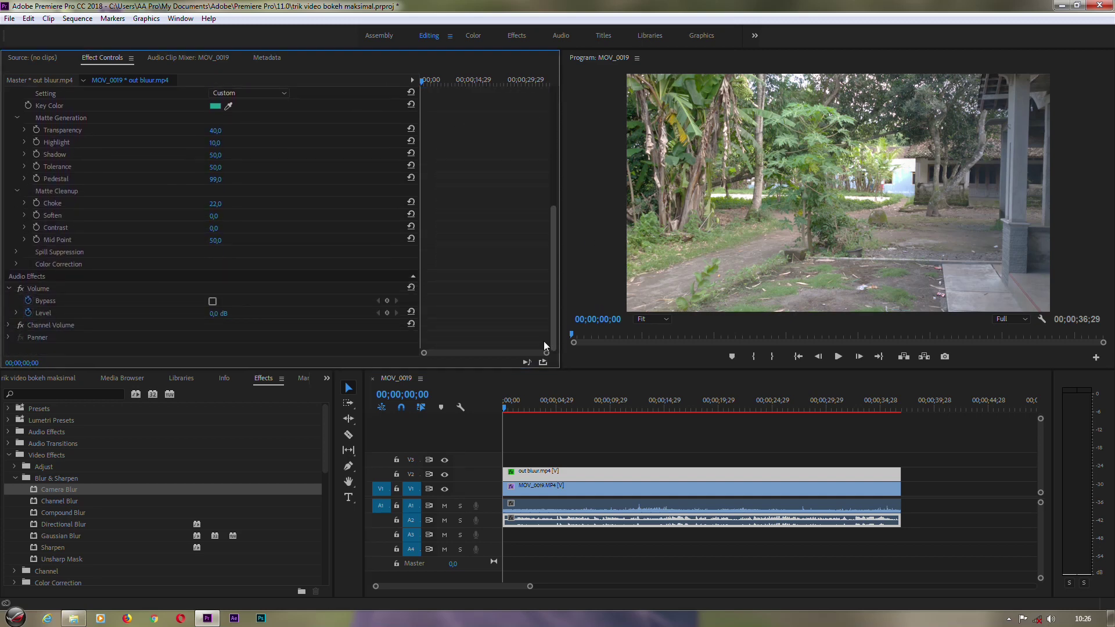
left_click_drag(38, 490, 545, 475)
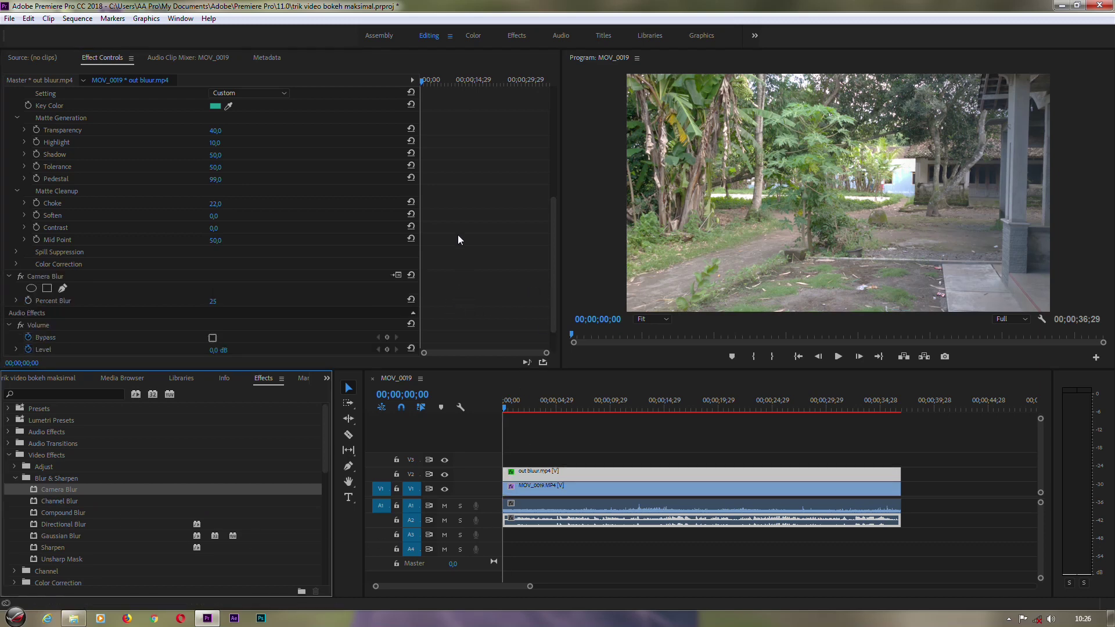
- Start keyframing the out bluur.mp4 clip's Percent Blur at 00;00;00;00 with a value of 9
left_click(409, 121)
left_click(213, 301)
type("9")
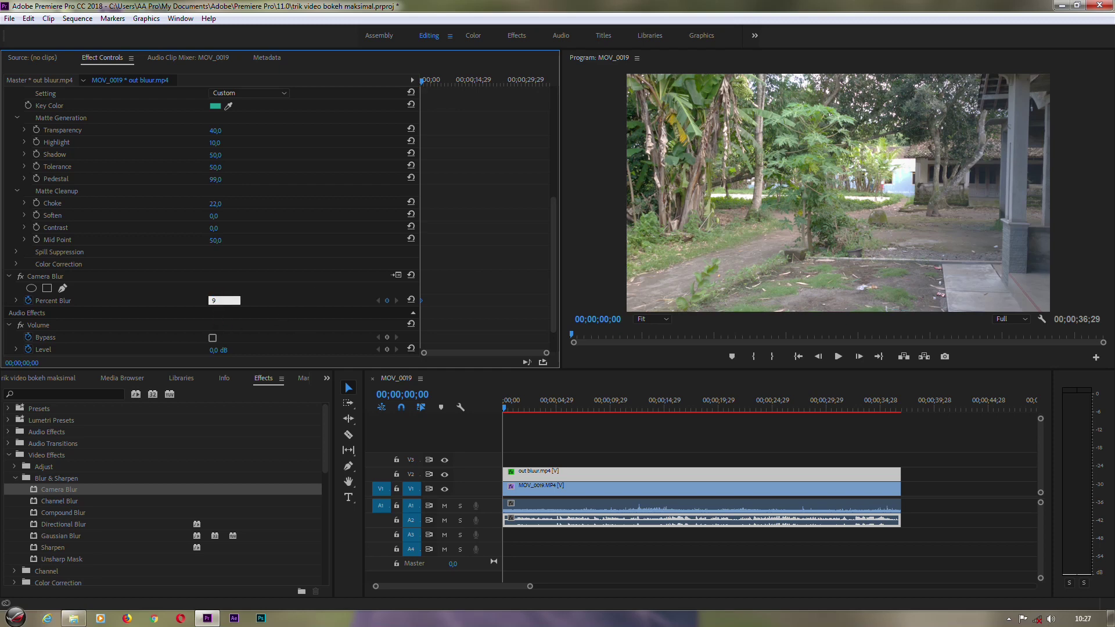
key("Return")
- Play on to 00;00;01;12, where the man is fully in shot, and set a Percent Blur keyframe of 0
left_click(838, 357)
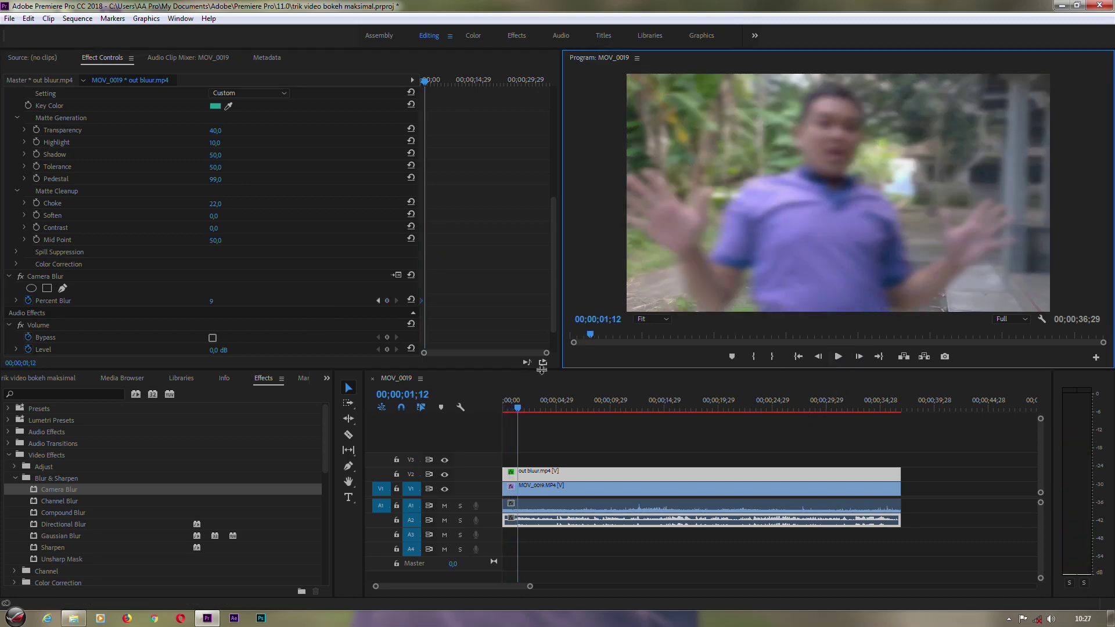
left_click(388, 300)
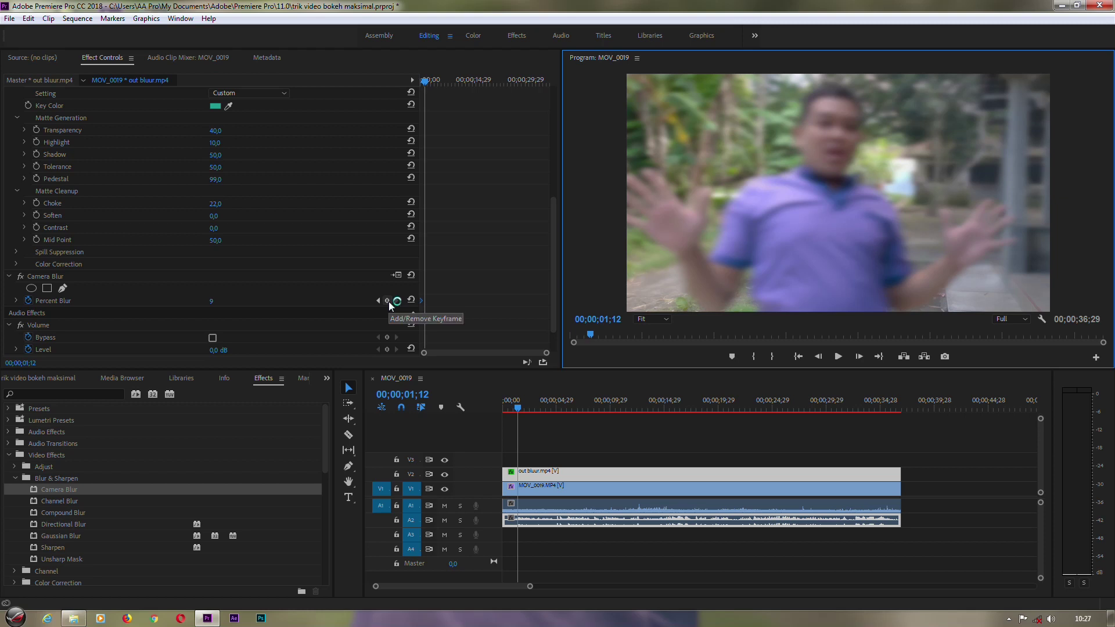
left_click(213, 303)
type("0")
key("Return")
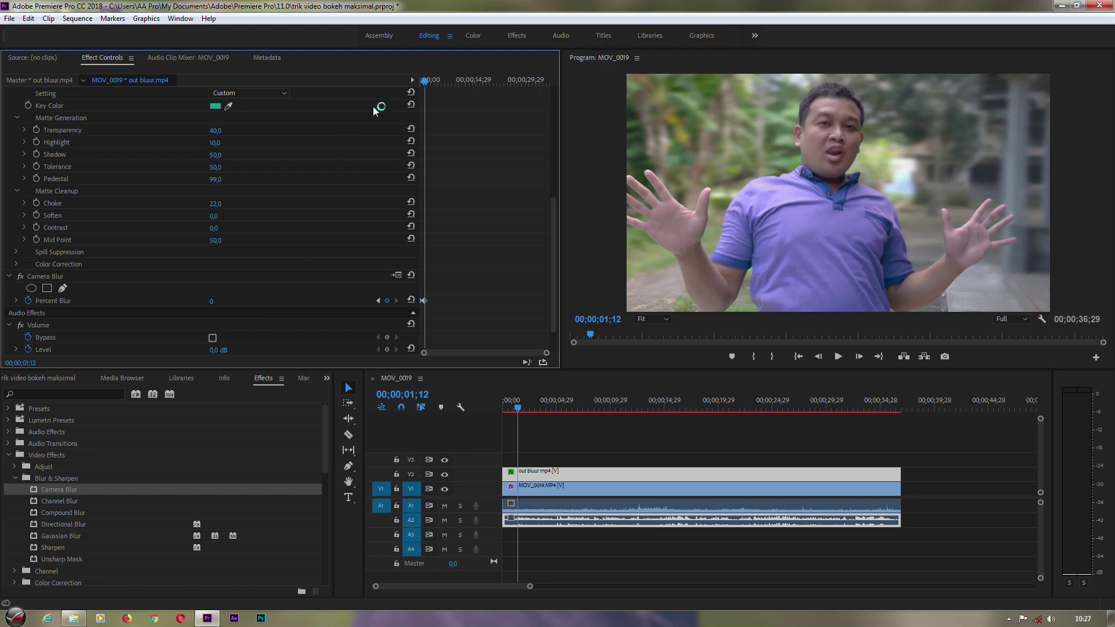
- Play the sequence from the start to review the focus shift from the background to the man
left_click(422, 82)
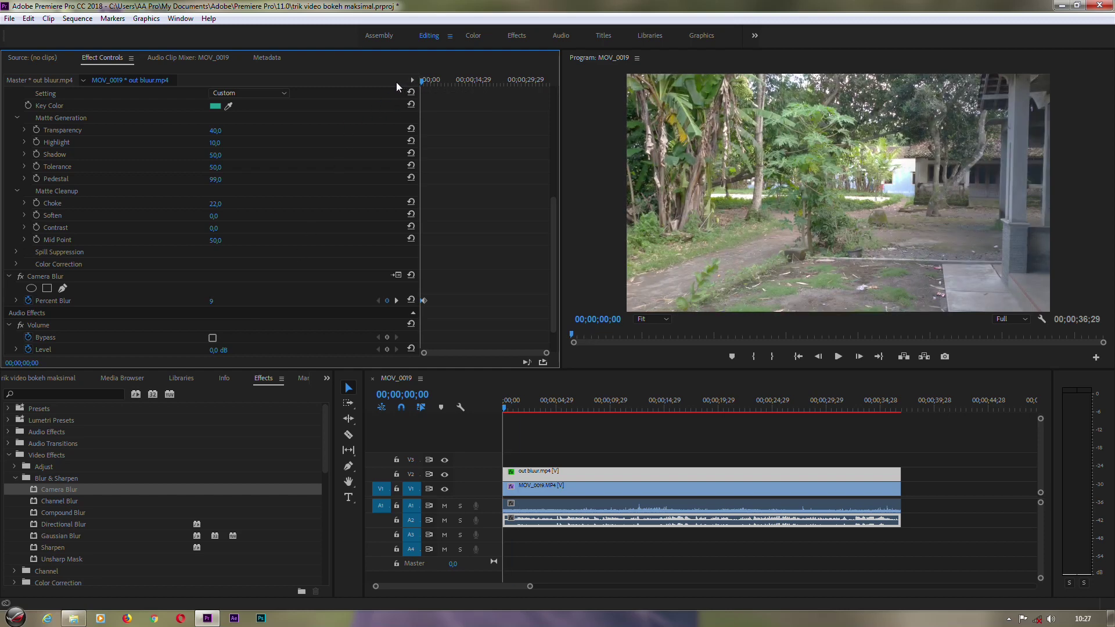
left_click(839, 357)
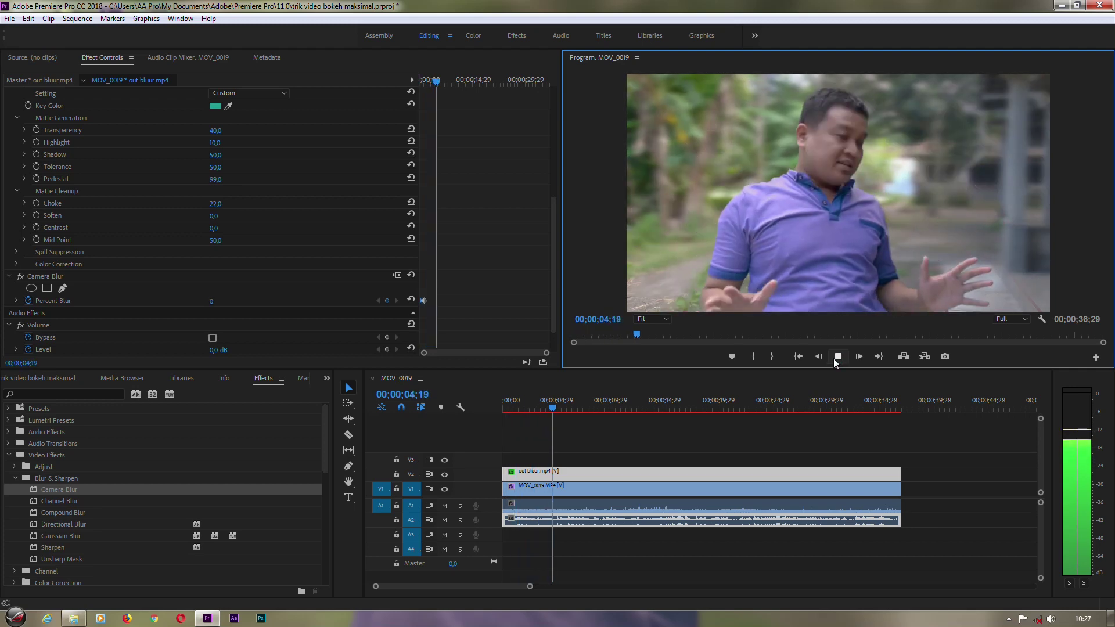
key("space")
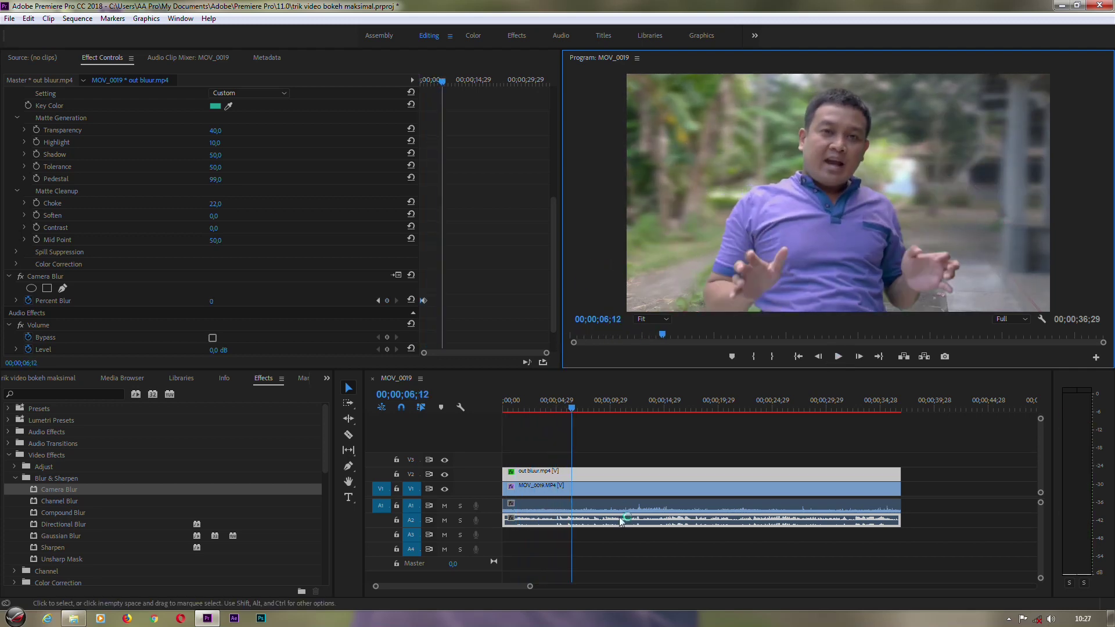
- Copy the opening pair of Percent Blur keyframes on the MOV_0019.MP4 clip
left_click(536, 486)
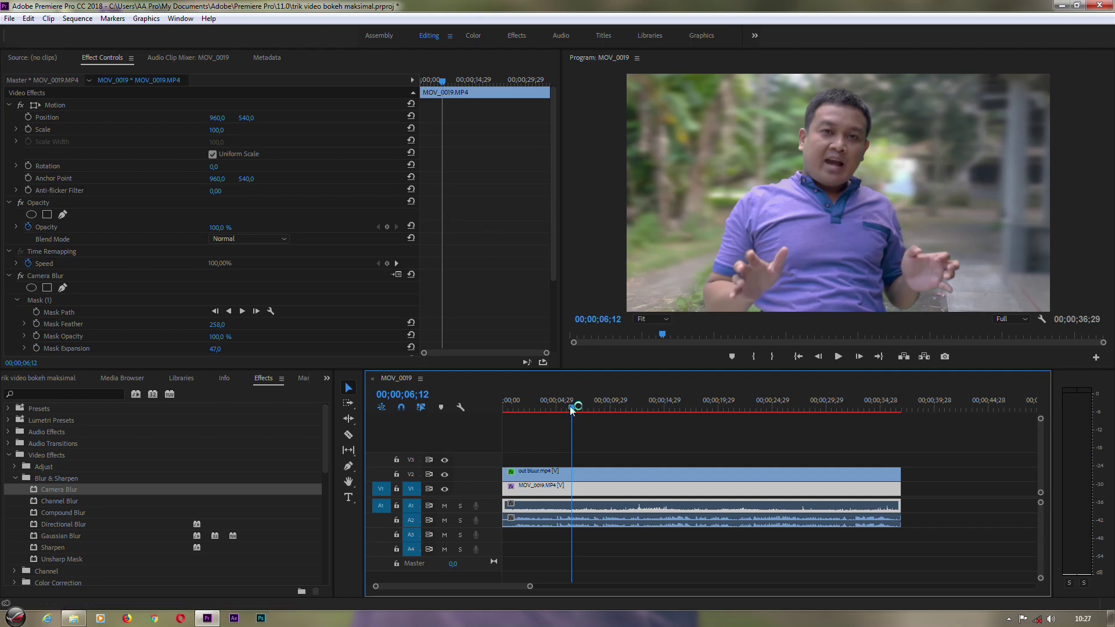
left_click_drag(569, 406, 490, 406)
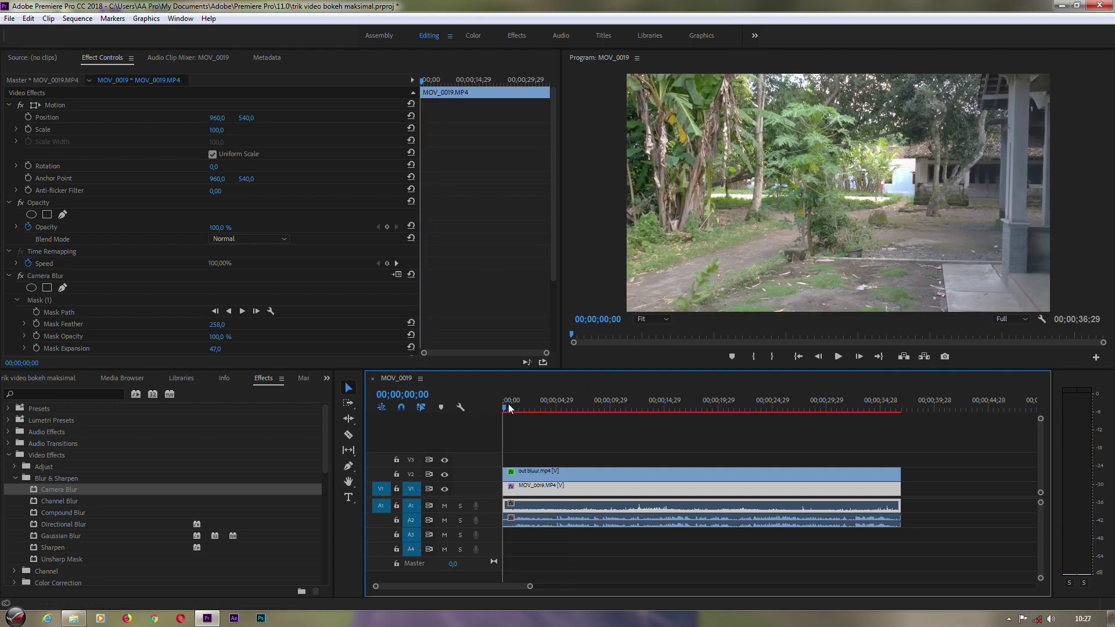
left_click_drag(551, 290, 551, 345)
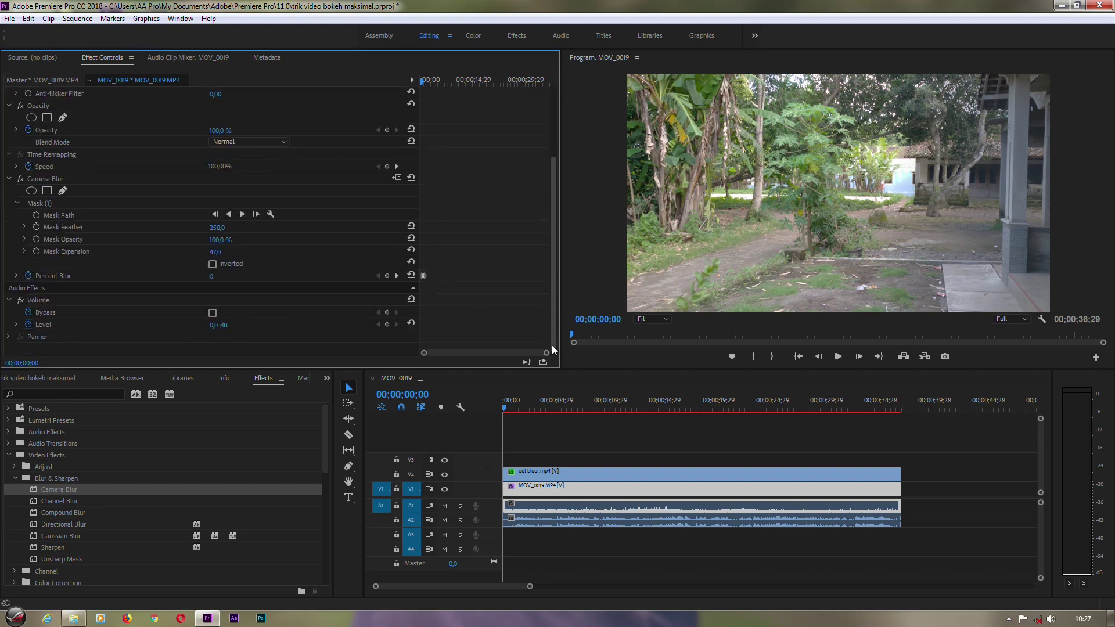
left_click(428, 271)
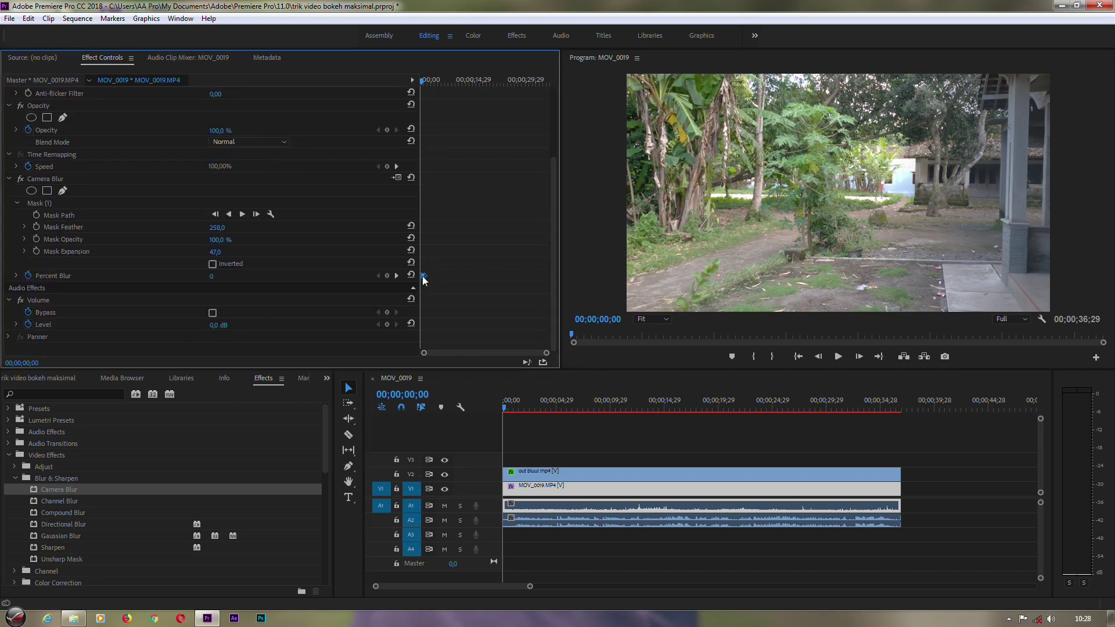
right_click(422, 278)
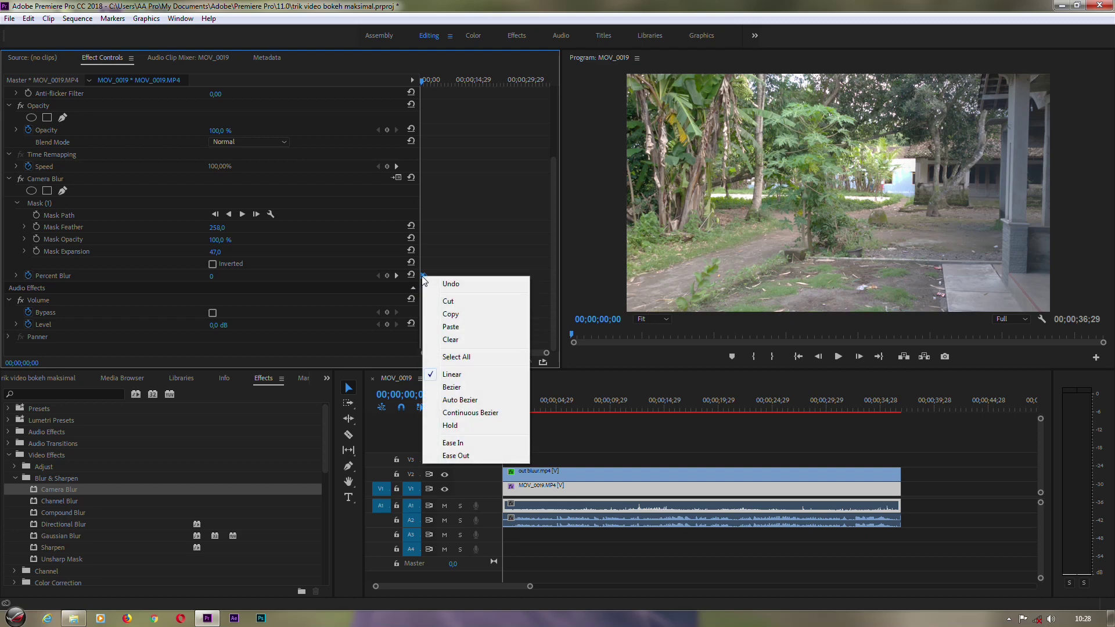
left_click(458, 314)
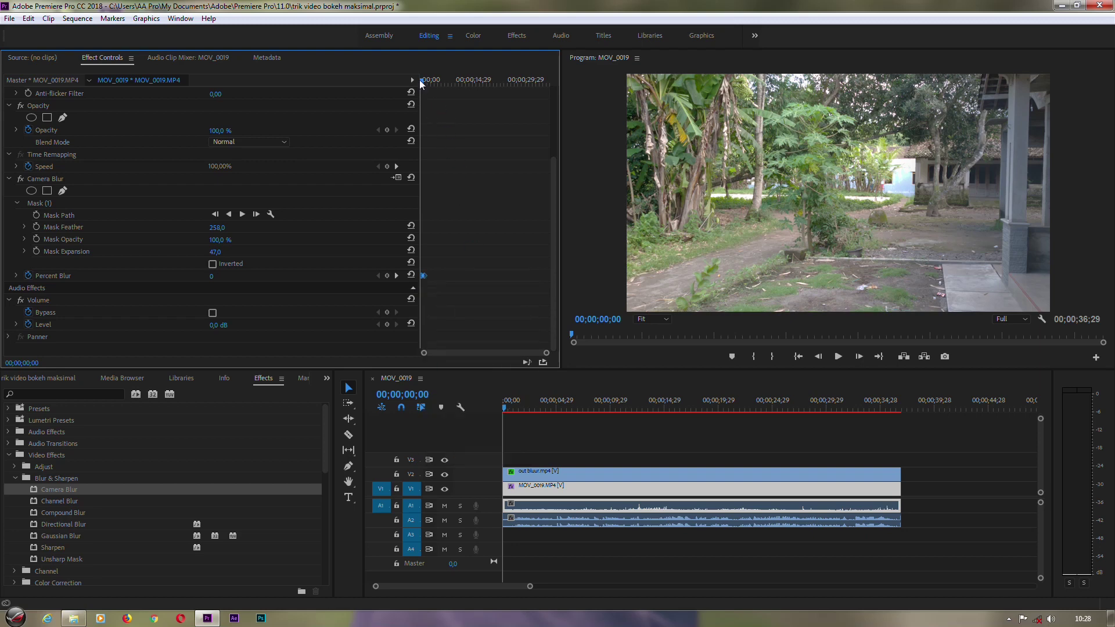
- Find the point near the end where the man leaves the shot, and paste the copied Percent Blur keyframes at 00;00;35;19
left_click_drag(421, 79, 549, 96)
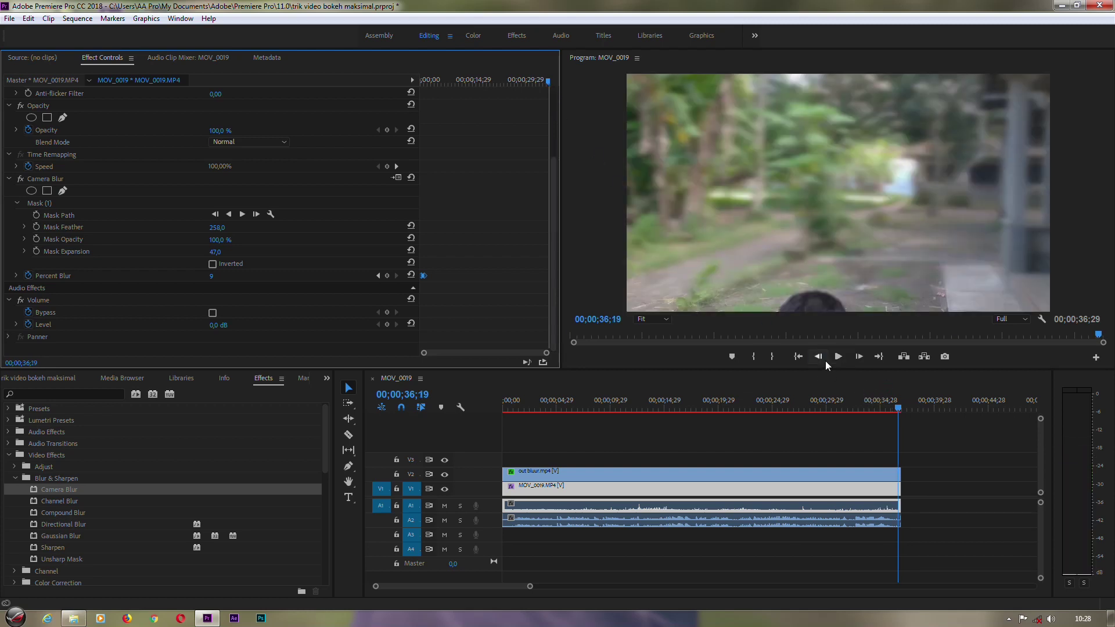
left_click(855, 357)
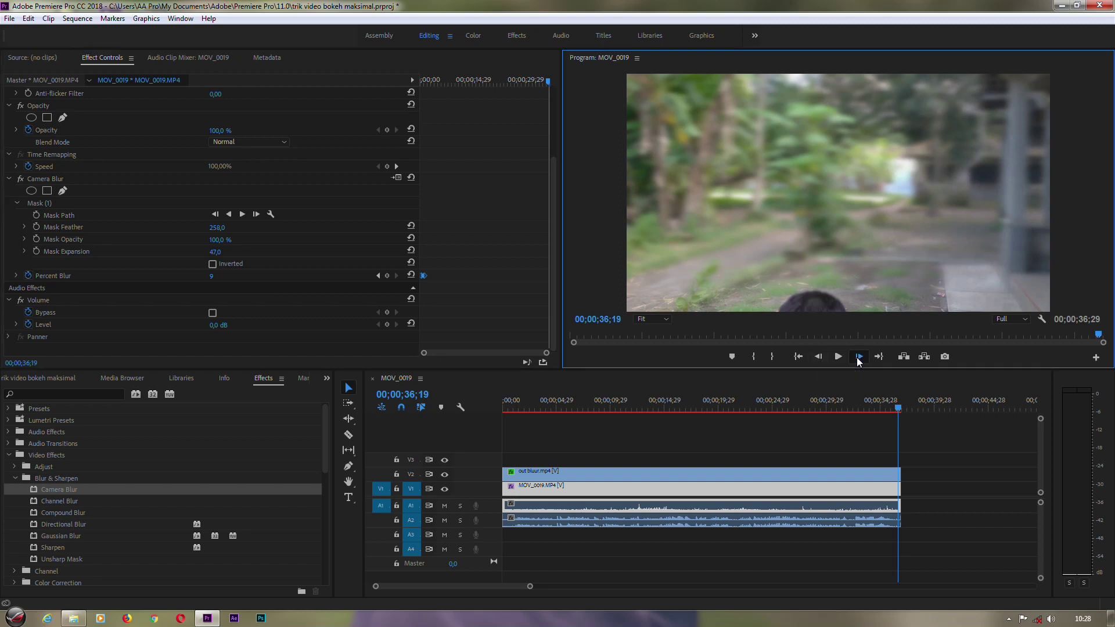
left_click(857, 358)
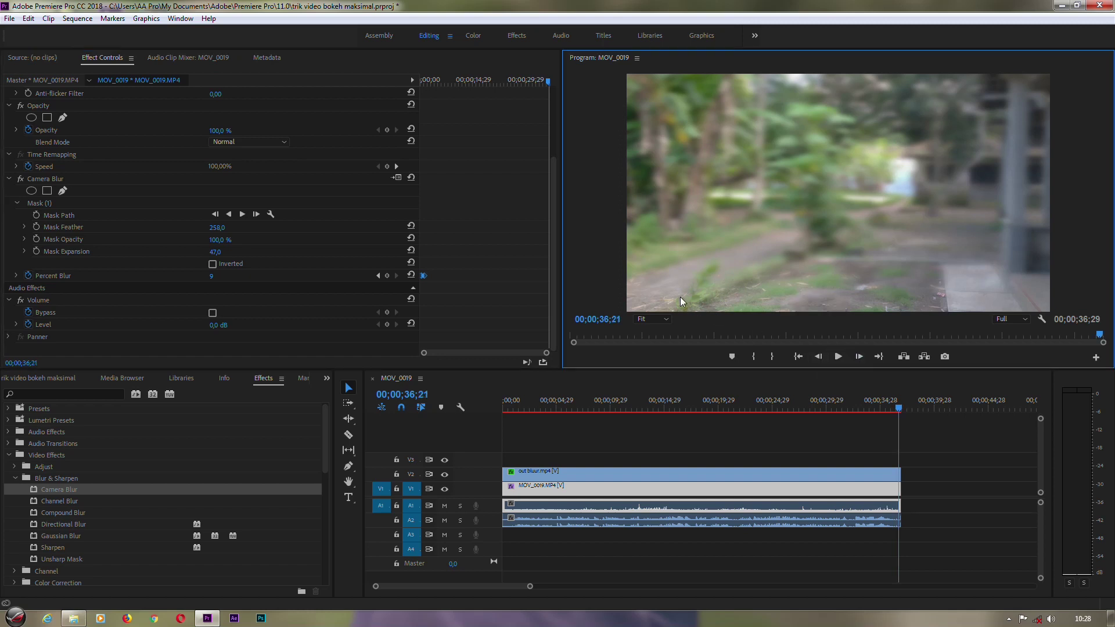
right_click(546, 274)
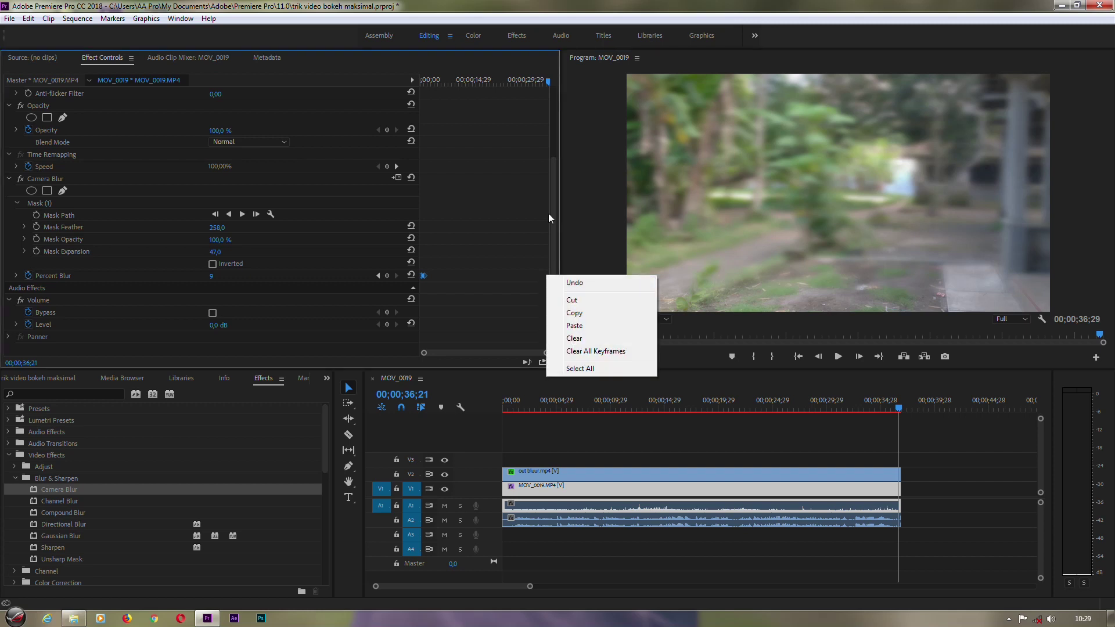
left_click(548, 82)
left_click_drag(549, 80, 546, 80)
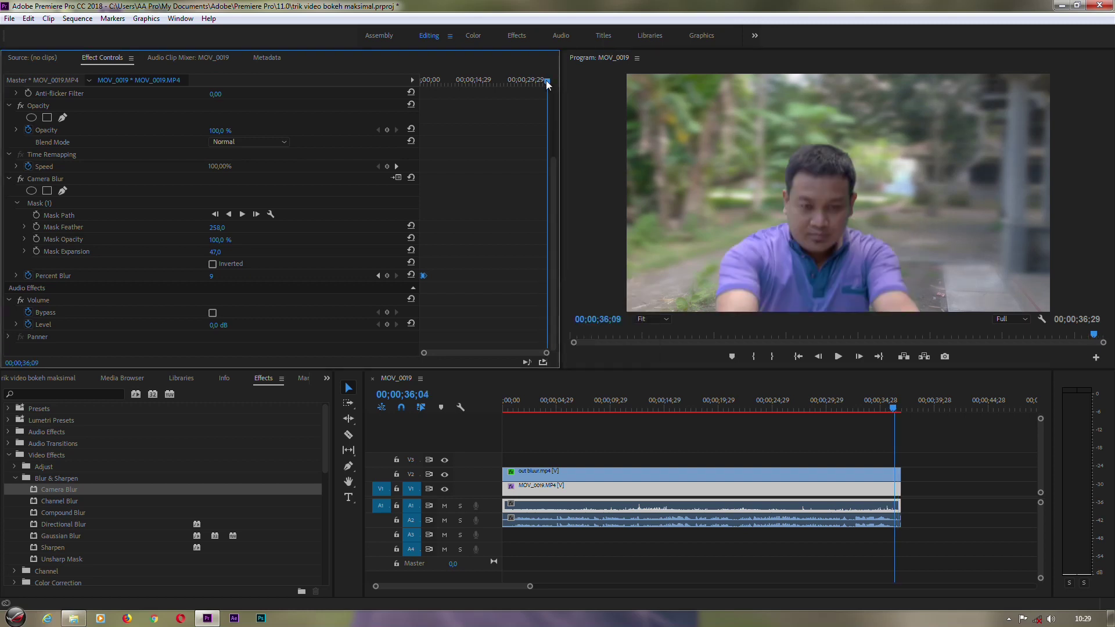
right_click(545, 276)
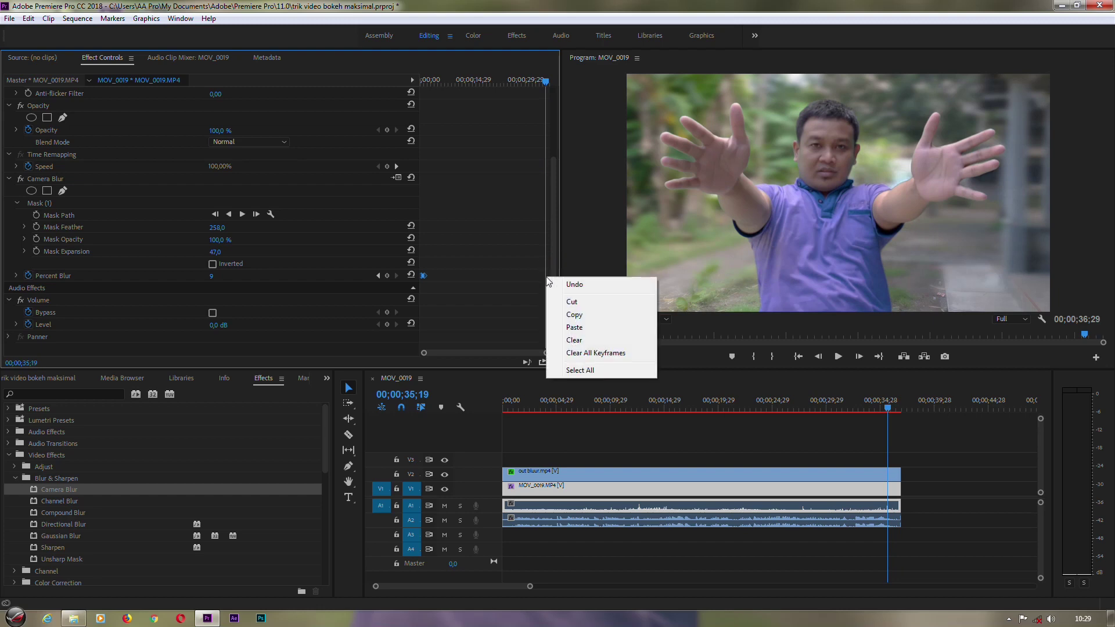
left_click(573, 328)
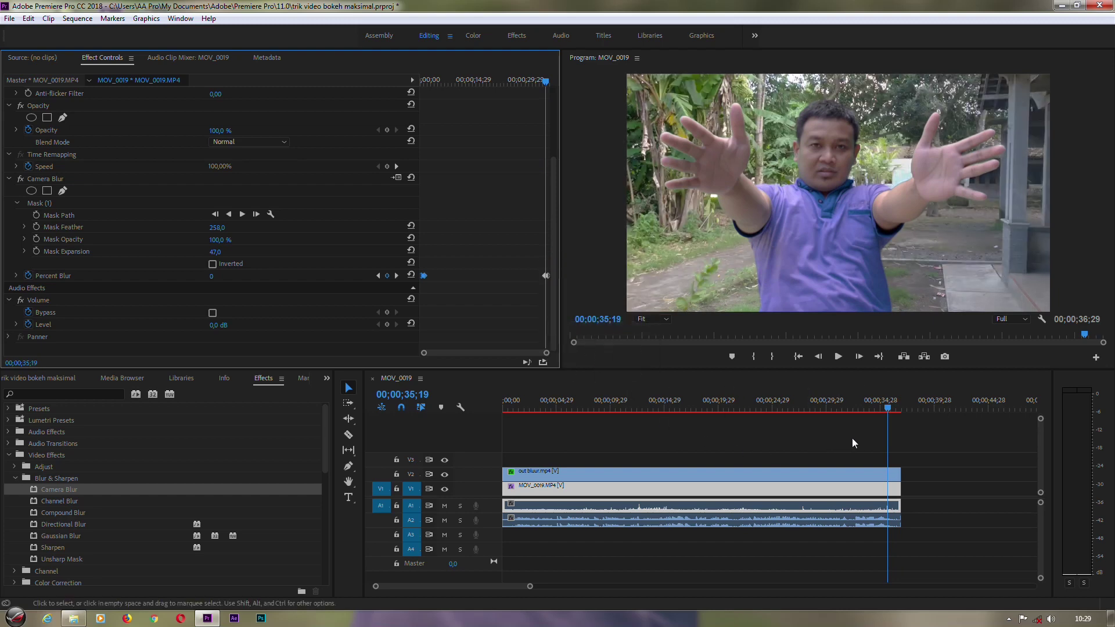
- Move the pasted Percent Blur keyframe of 0 past the keyframe of 9 at 00;00;36;17 to the clip's end at 00;00;36;29
left_click_drag(888, 409, 899, 411)
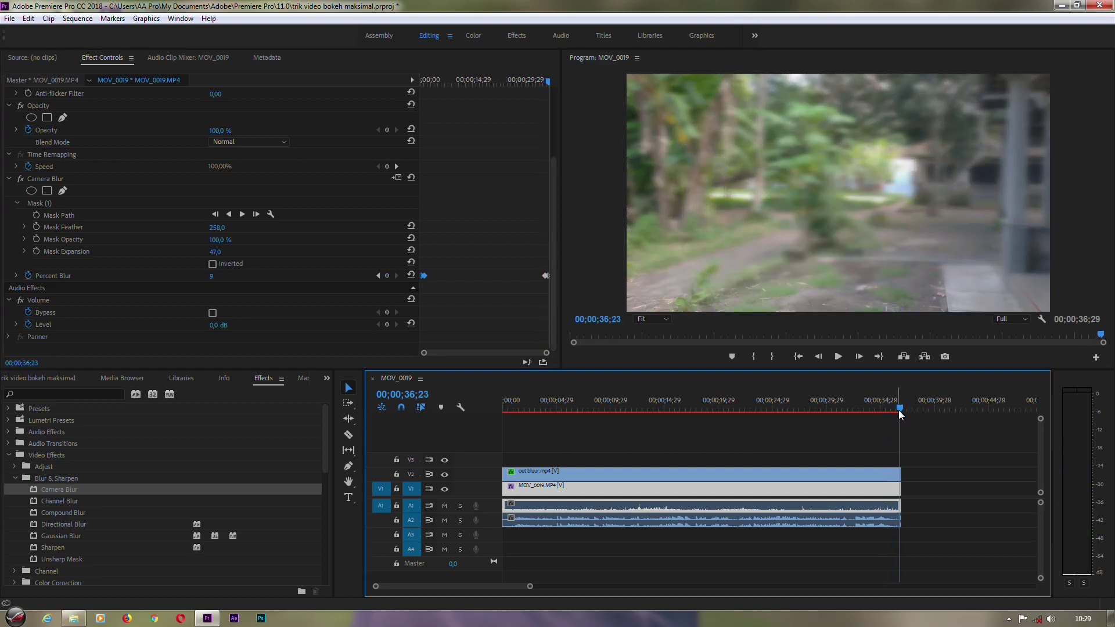
left_click(819, 357)
left_click(819, 358)
left_click(819, 358)
left_click(818, 357)
left_click(819, 357)
left_click(819, 357)
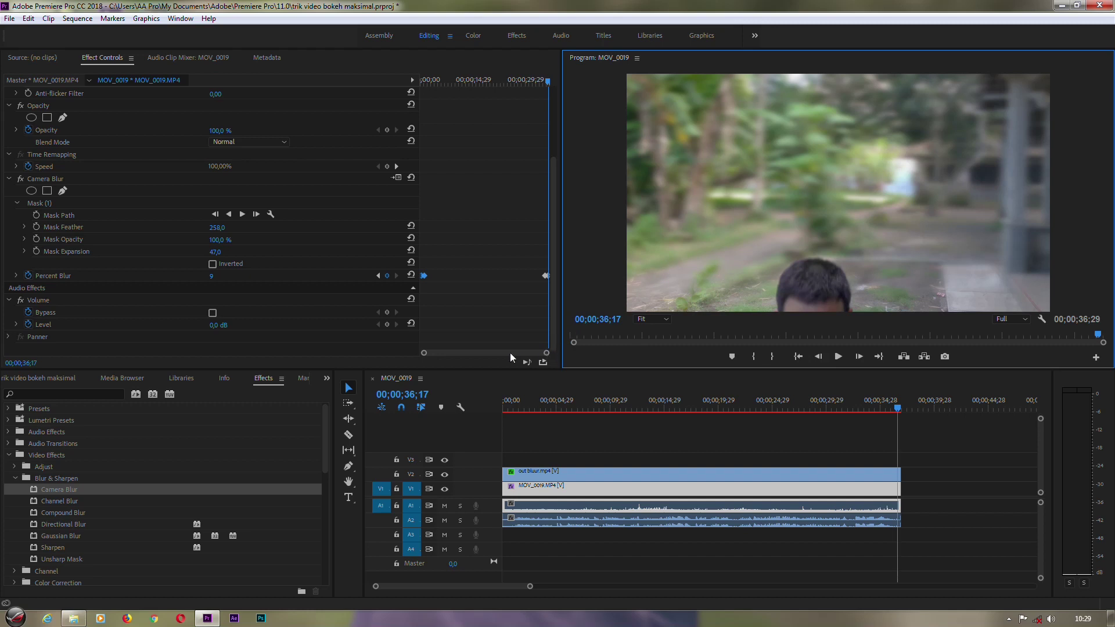
left_click_drag(424, 355, 463, 357)
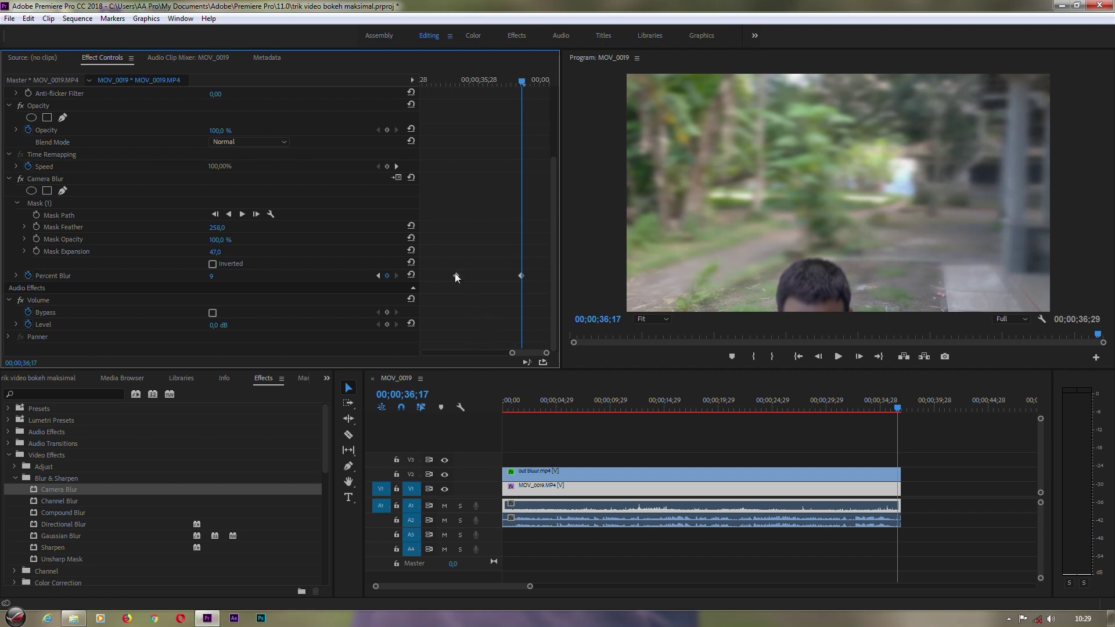
left_click_drag(456, 276, 550, 277)
left_click_drag(523, 82, 552, 82)
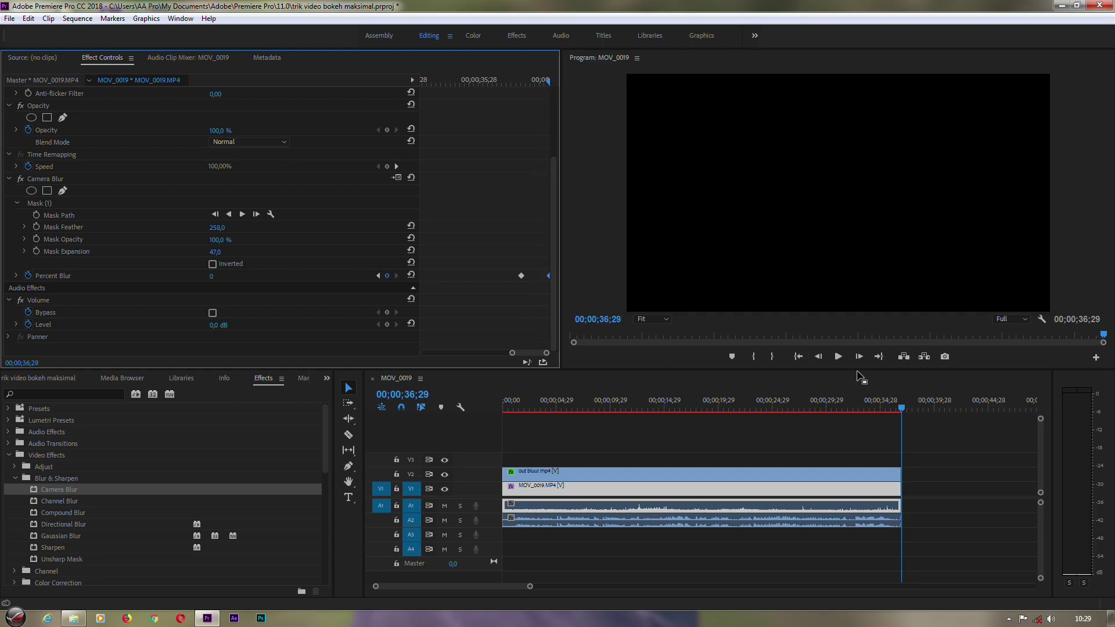
- Play the sequence from the start to check the blur, and render previews for the whole sequence
left_click(839, 357)
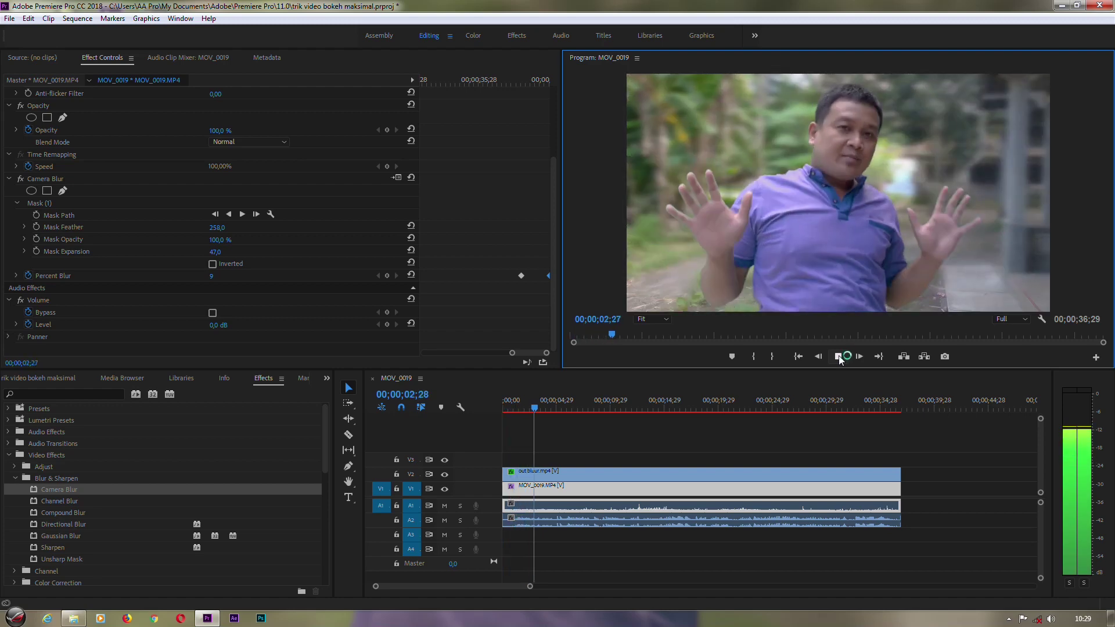
key("Return")
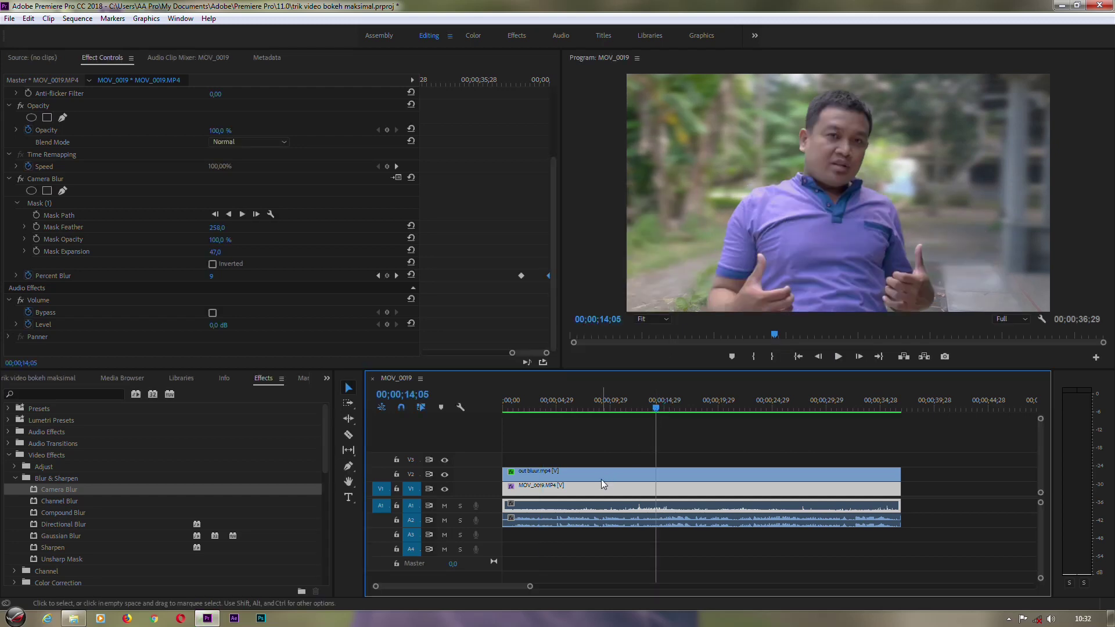
left_click(600, 476)
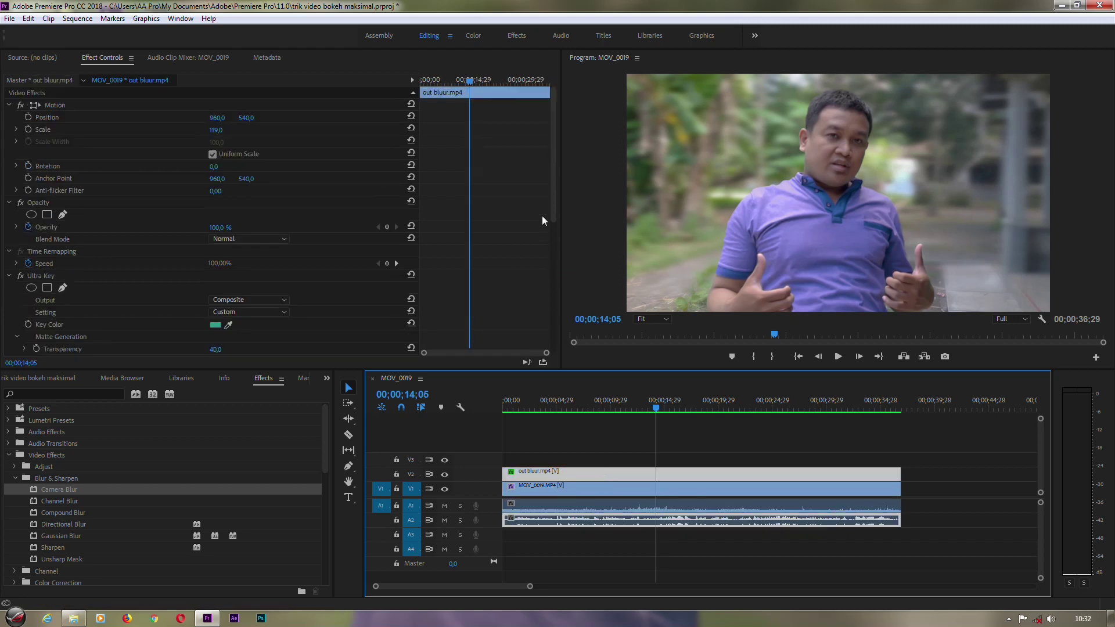
left_click_drag(552, 210, 552, 278)
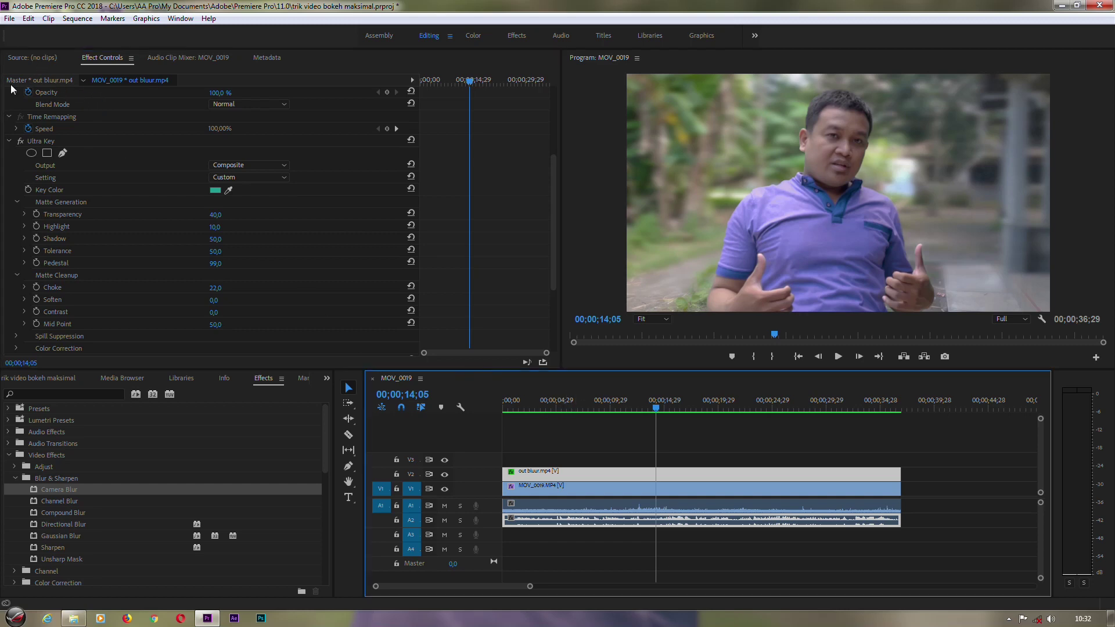
- Send the MOV_0019 sequence to the Media Encoder queue as H.264 with the Match Source - High bitrate preset
left_click(9, 18)
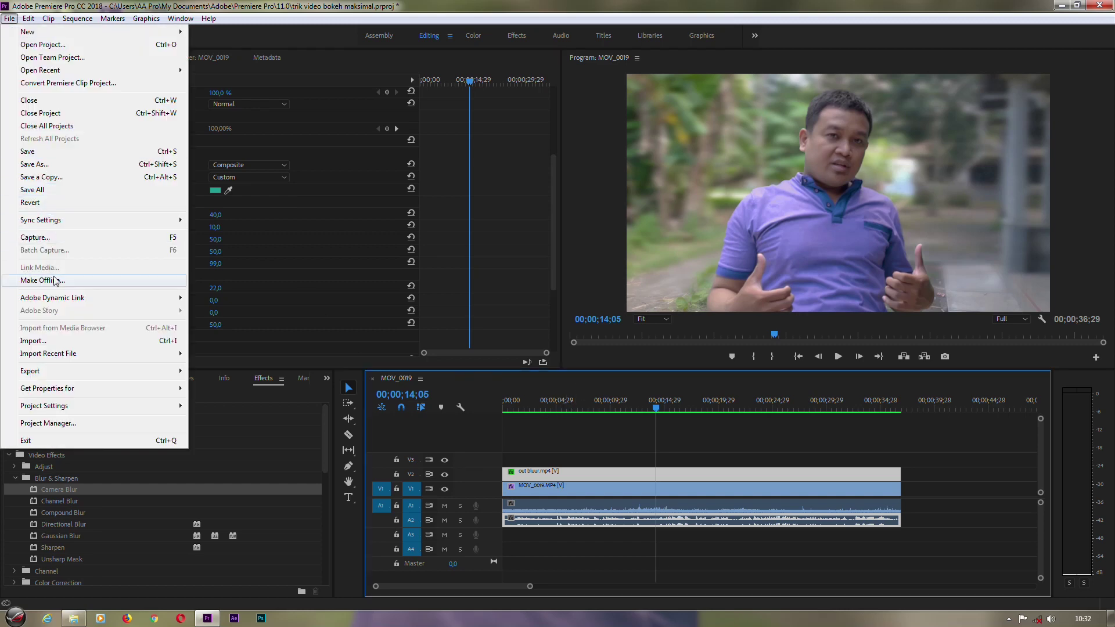
mouse_move(53, 374)
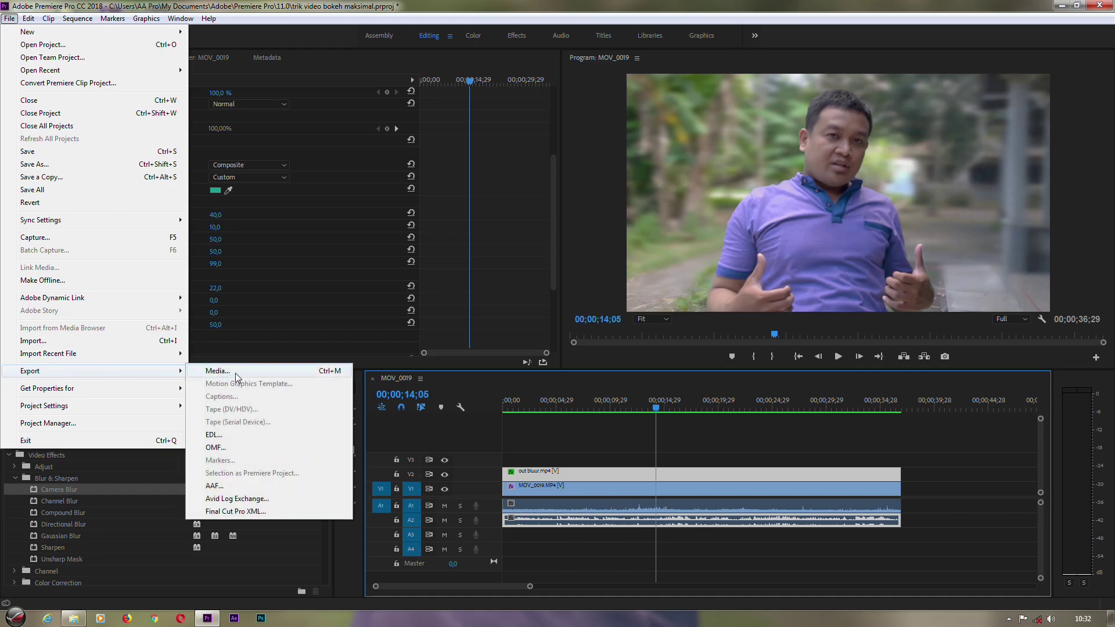
left_click(235, 371)
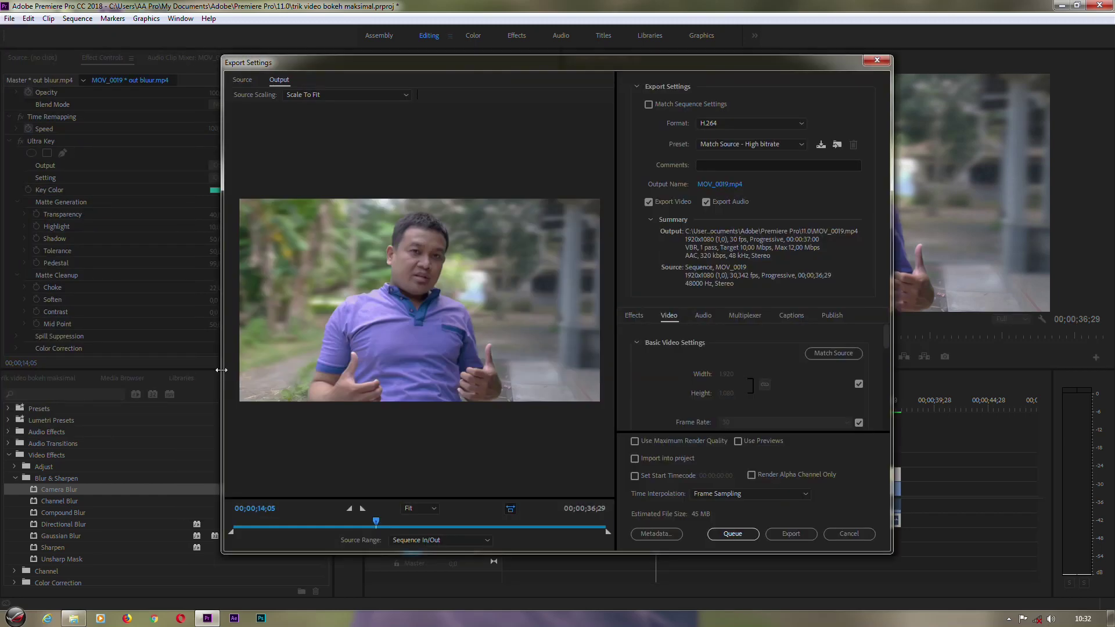
left_click(735, 535)
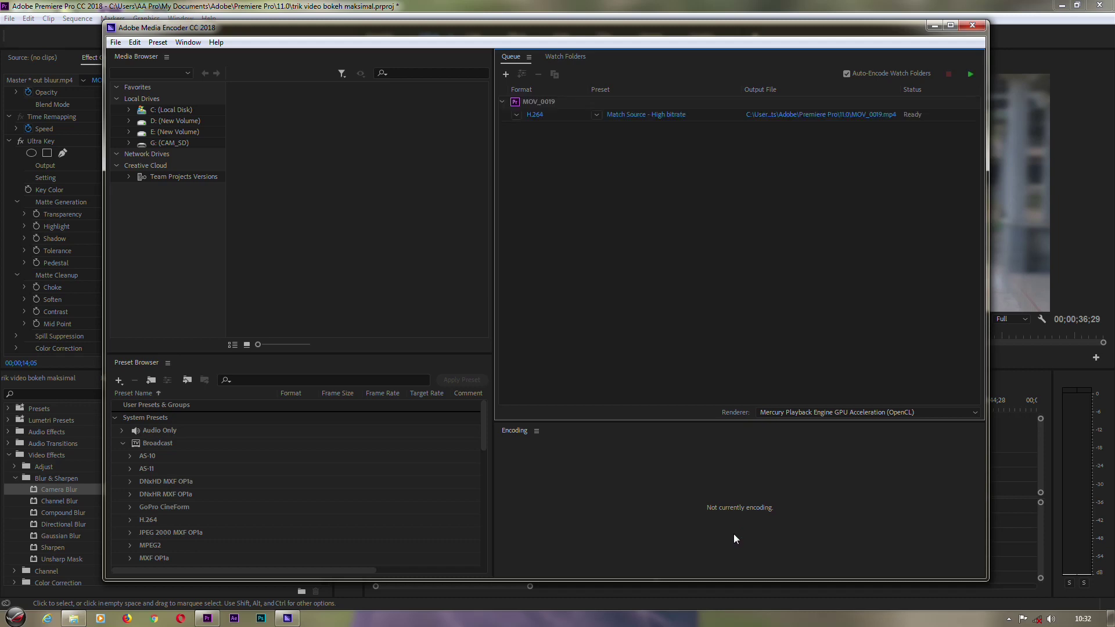
- Set the queued MOV_0019 output file to bokeh in the suara folder on drive E:, and start encoding the queue
left_click(778, 120)
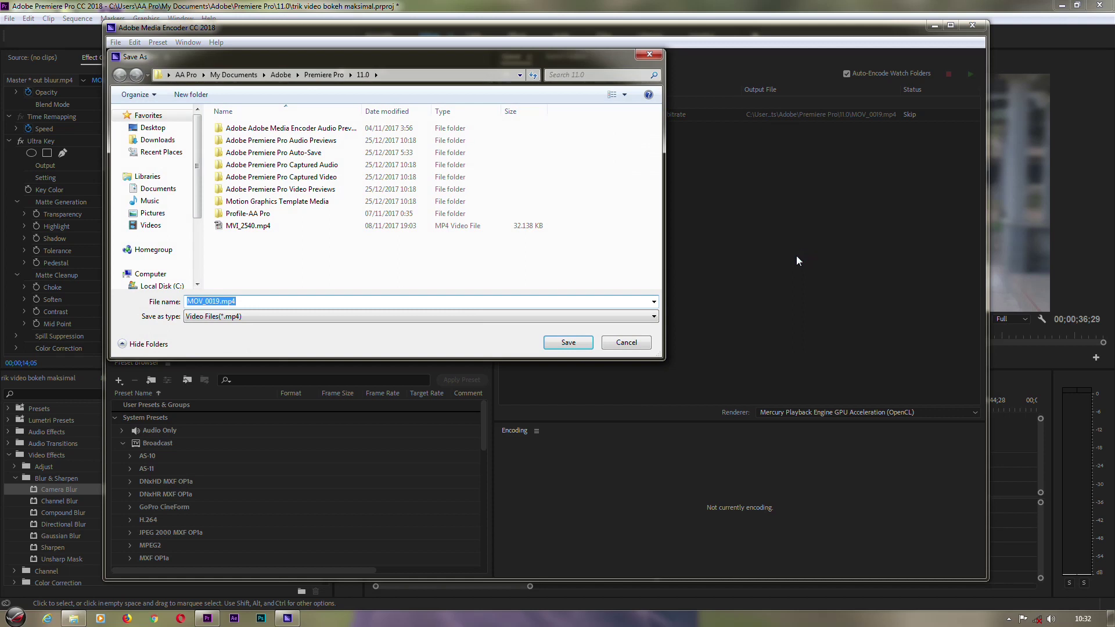
type("bokeh")
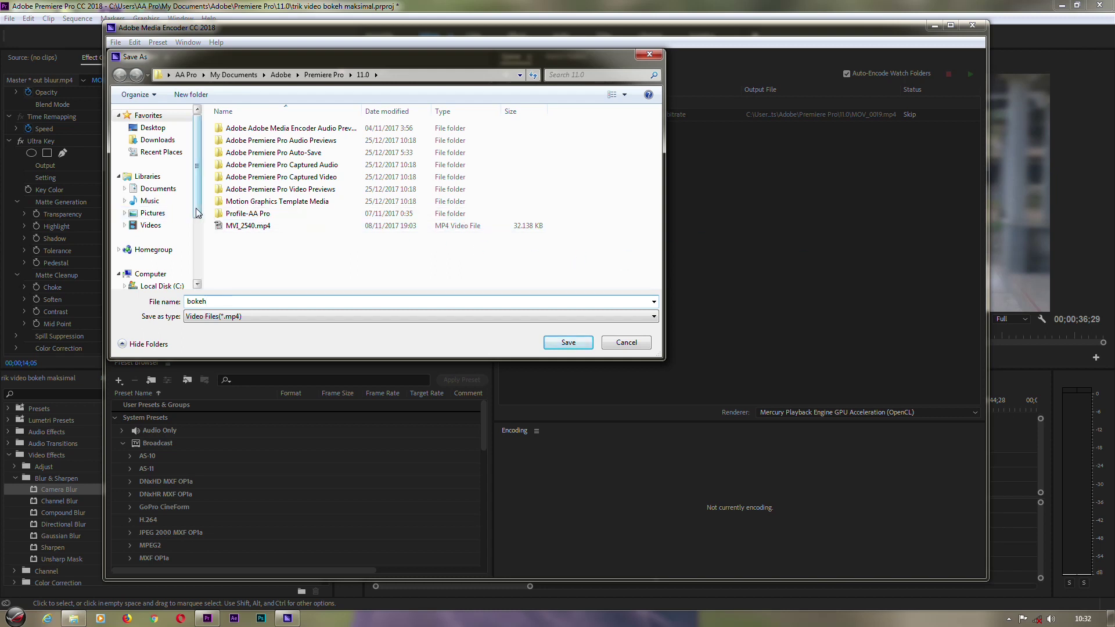
left_click_drag(195, 213, 196, 239)
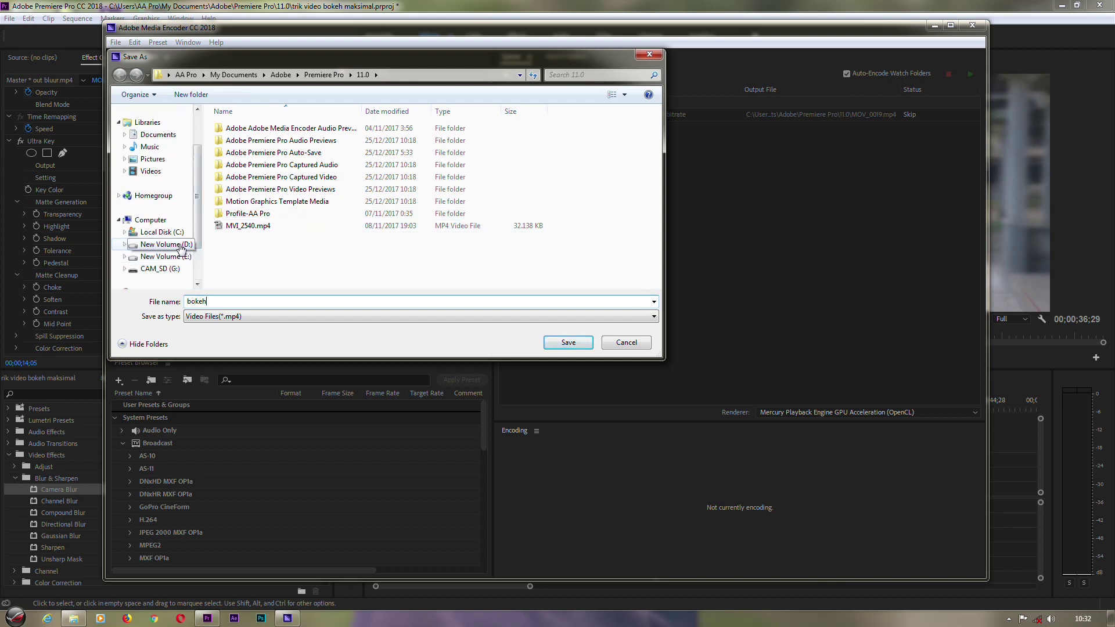
left_click(181, 258)
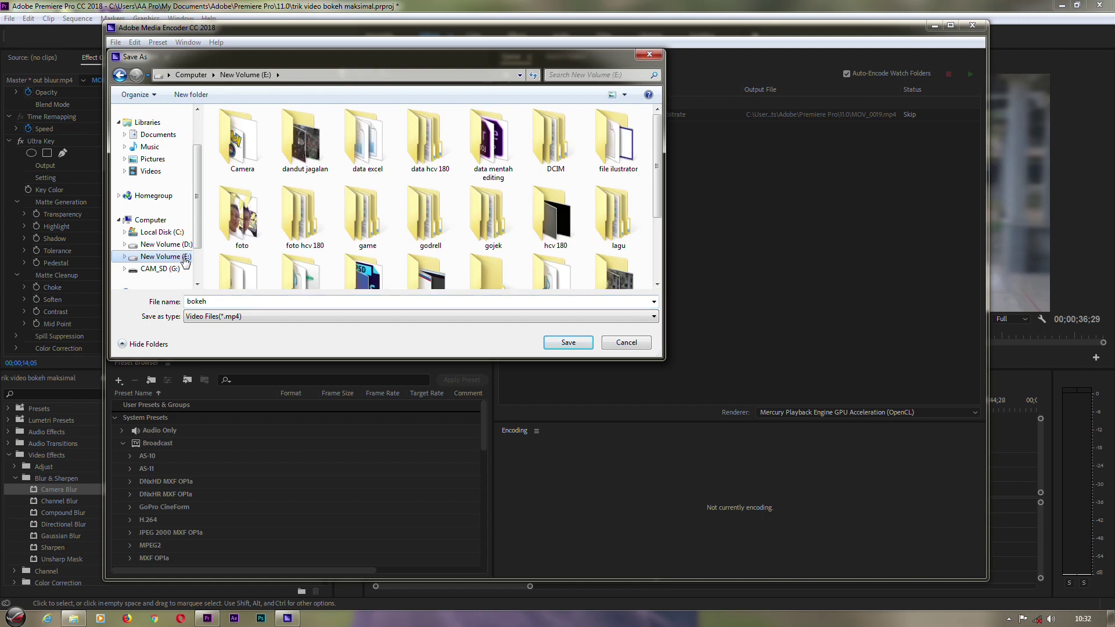
left_click_drag(658, 216, 658, 272)
left_click(617, 207)
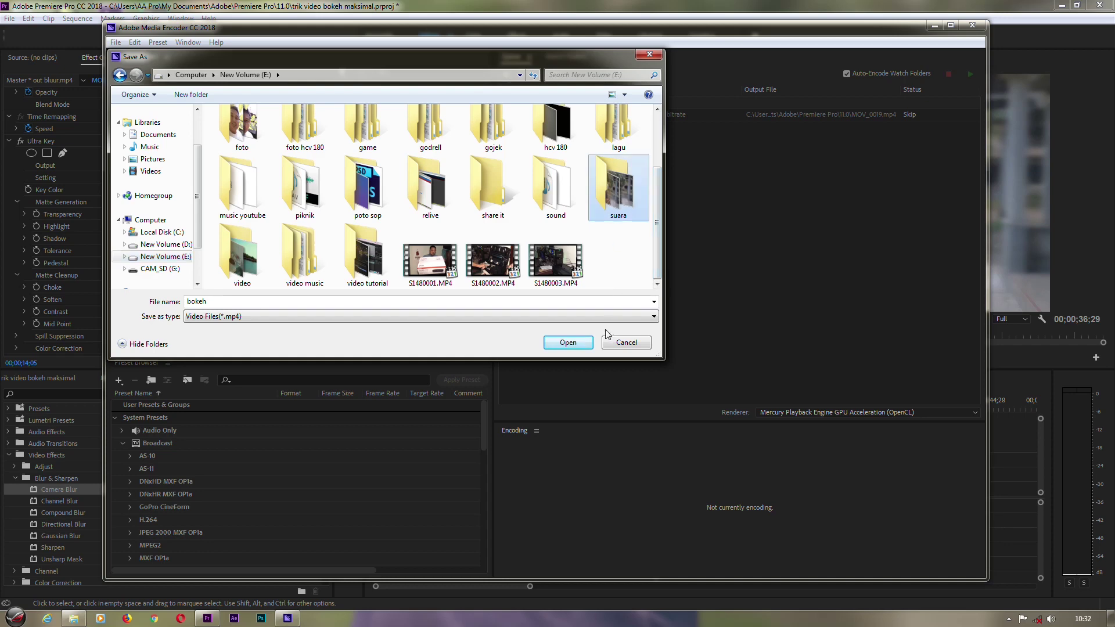
left_click(579, 344)
left_click(578, 343)
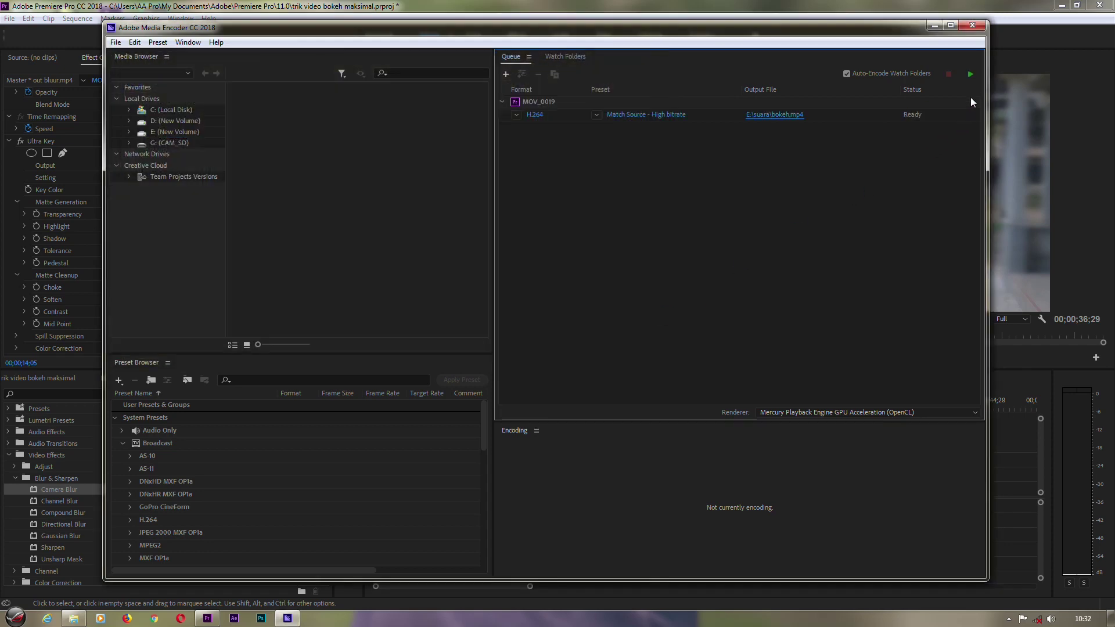
left_click(970, 74)
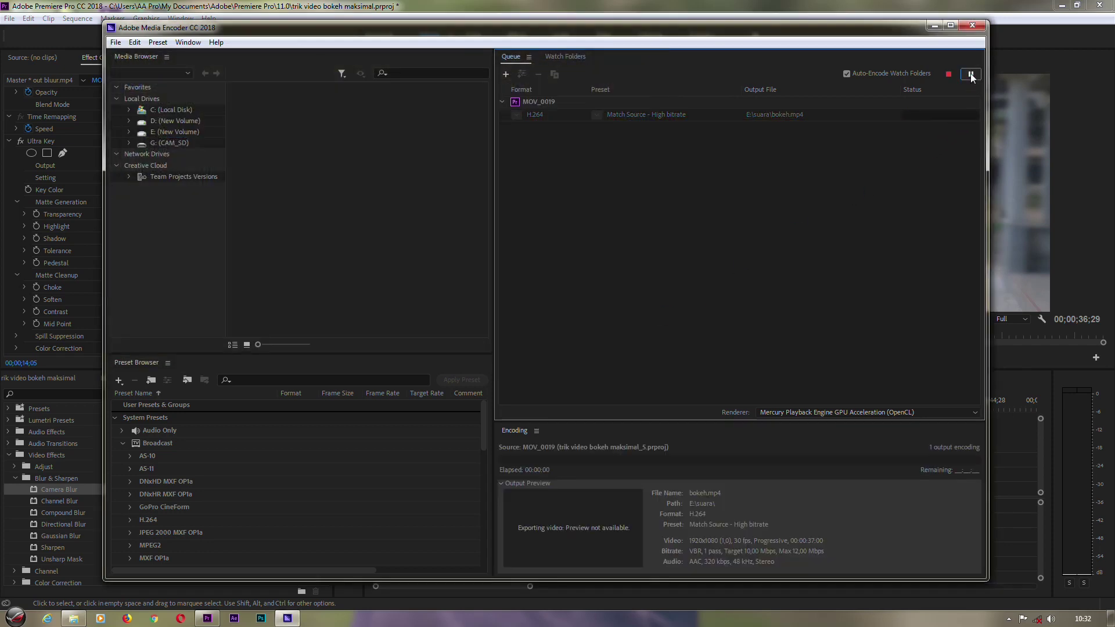